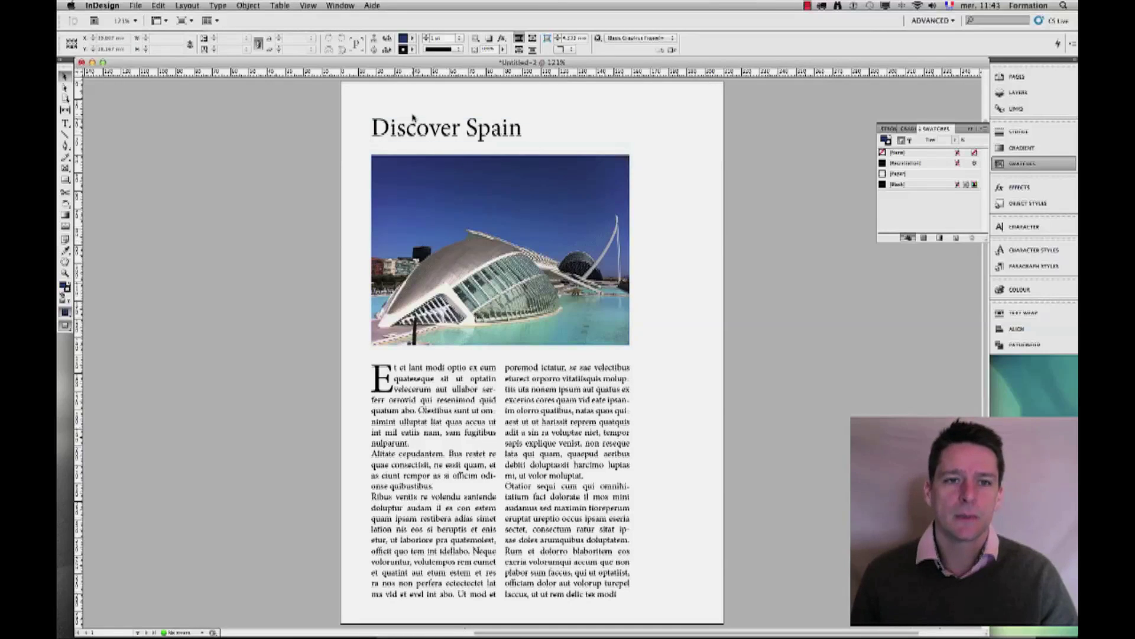
- Select the building photo on the page
left_click_drag(359, 115, 369, 176)
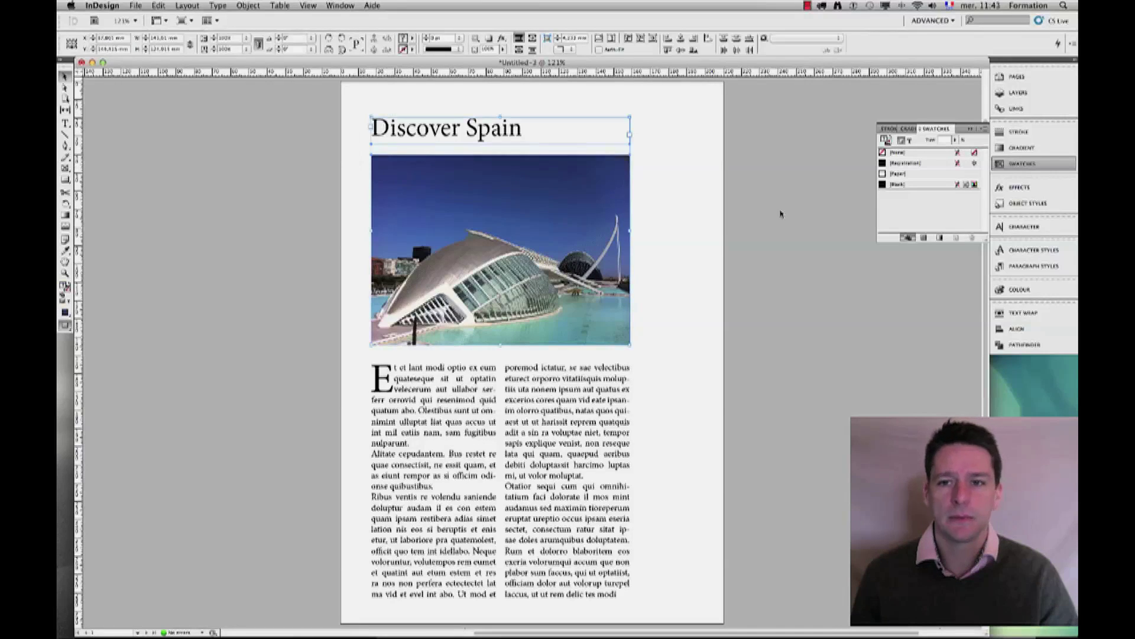
left_click(672, 180)
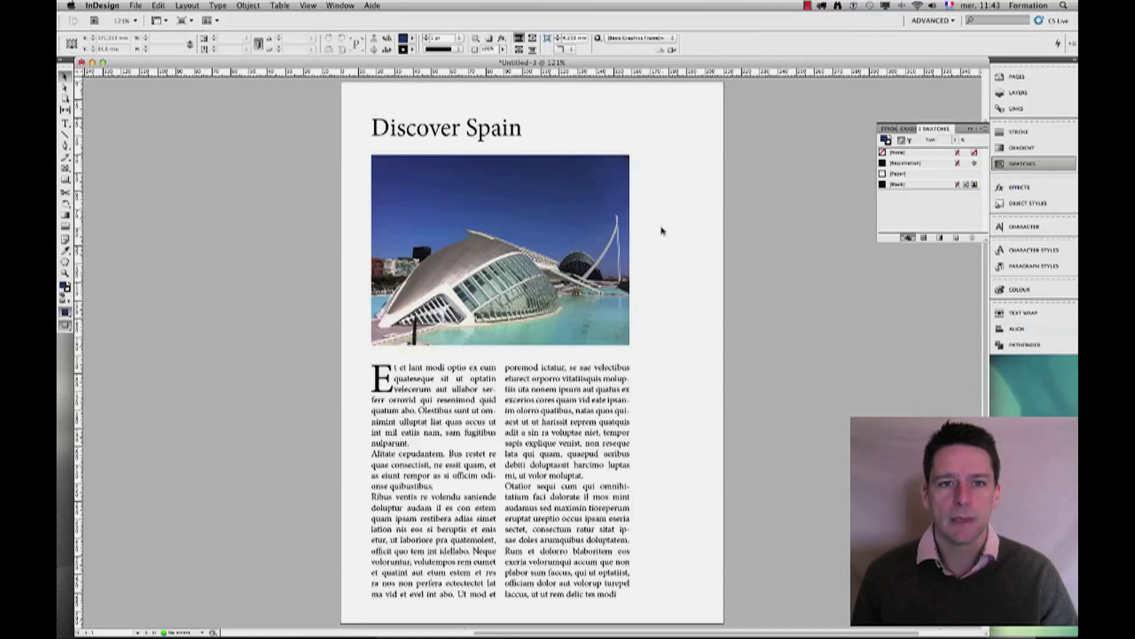
left_click_drag(363, 94, 395, 126)
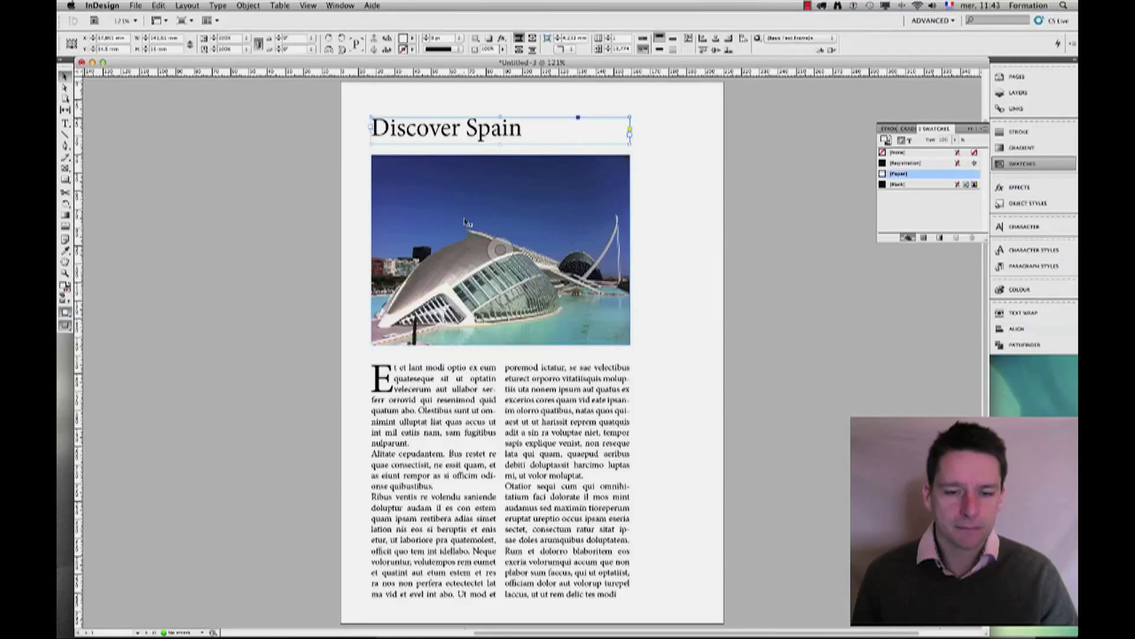
left_click(638, 224)
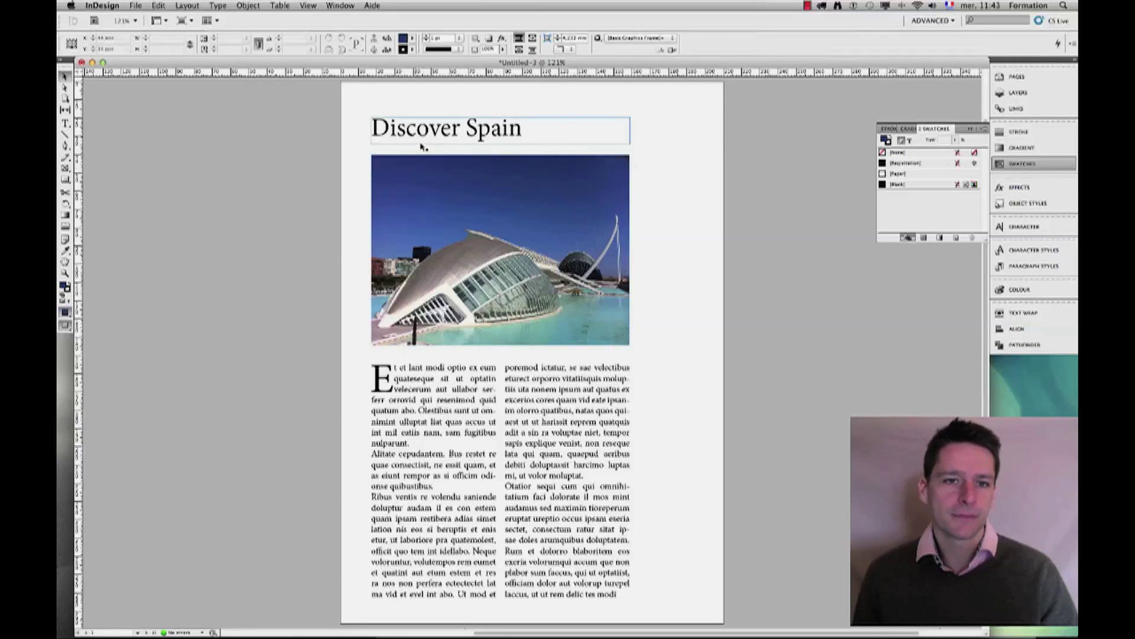
left_click(396, 141)
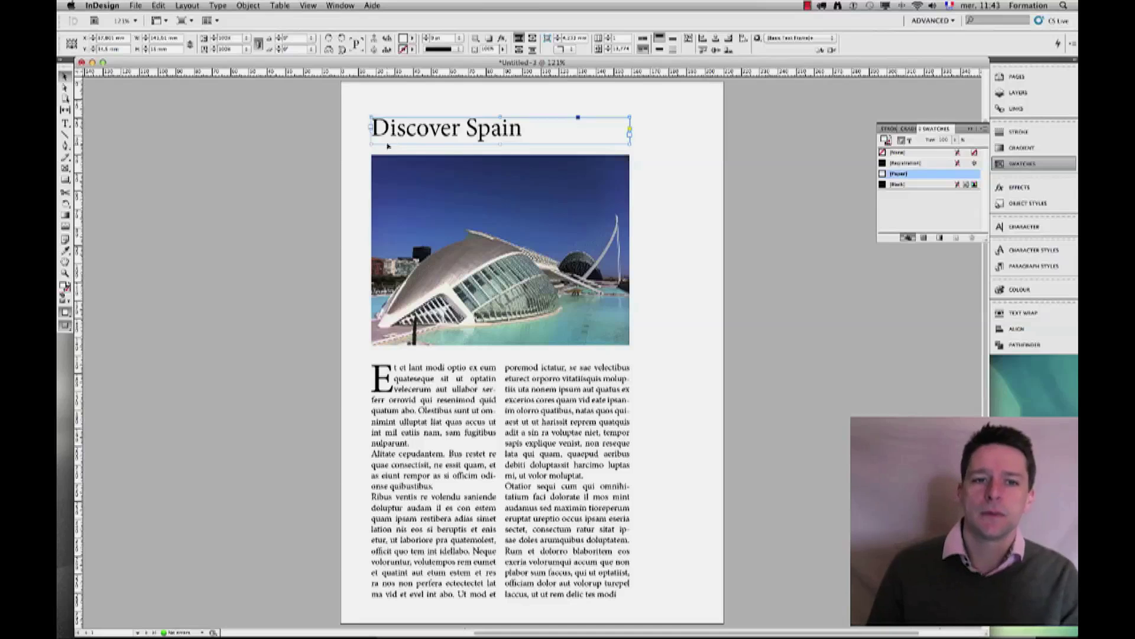
left_click(362, 175)
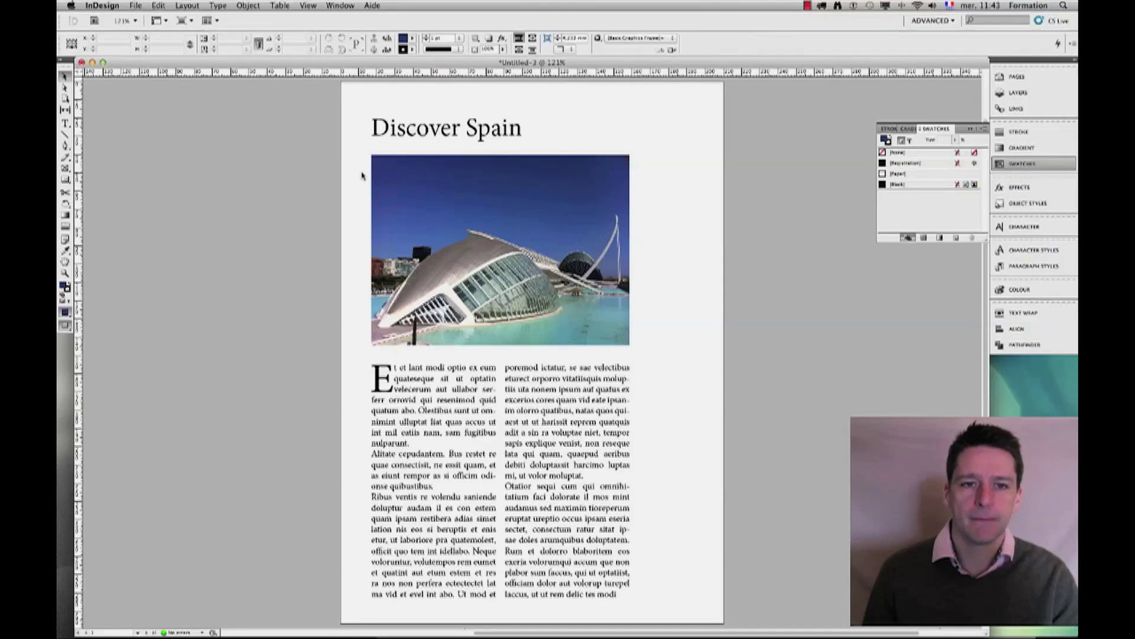
left_click(390, 198)
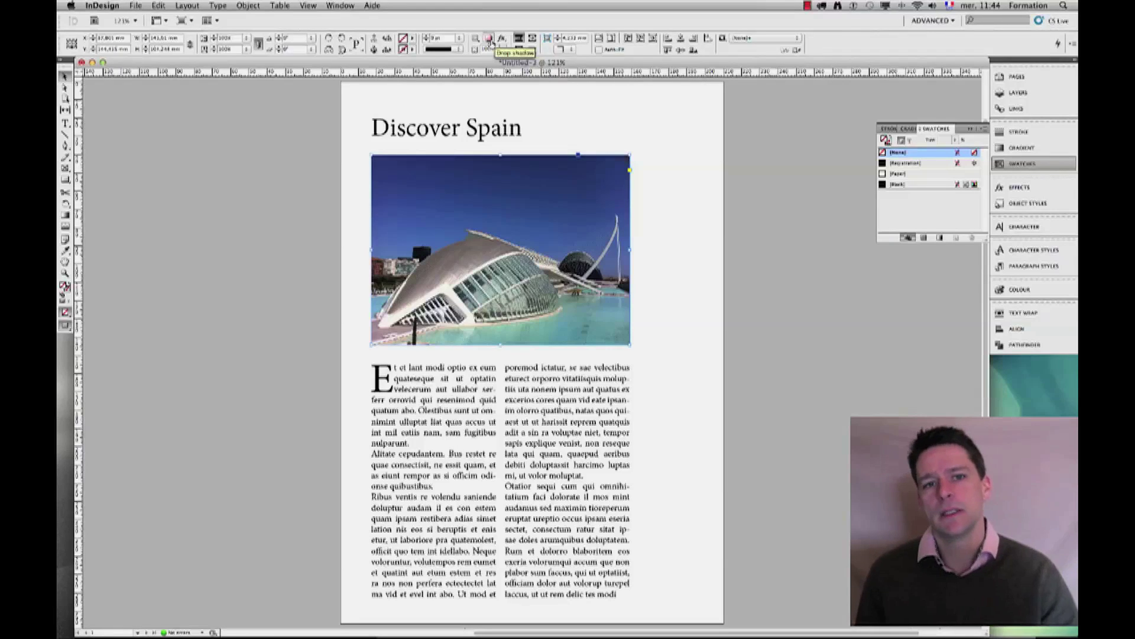
- Apply a drop shadow to the photo from the Control panel
left_click(490, 40)
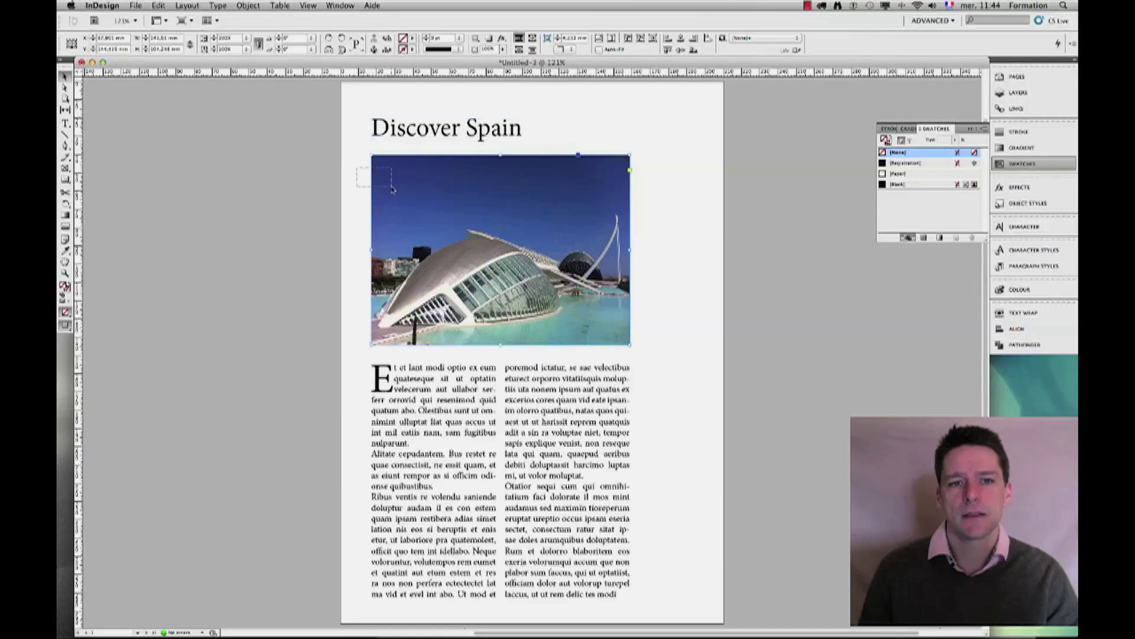
left_click(490, 39)
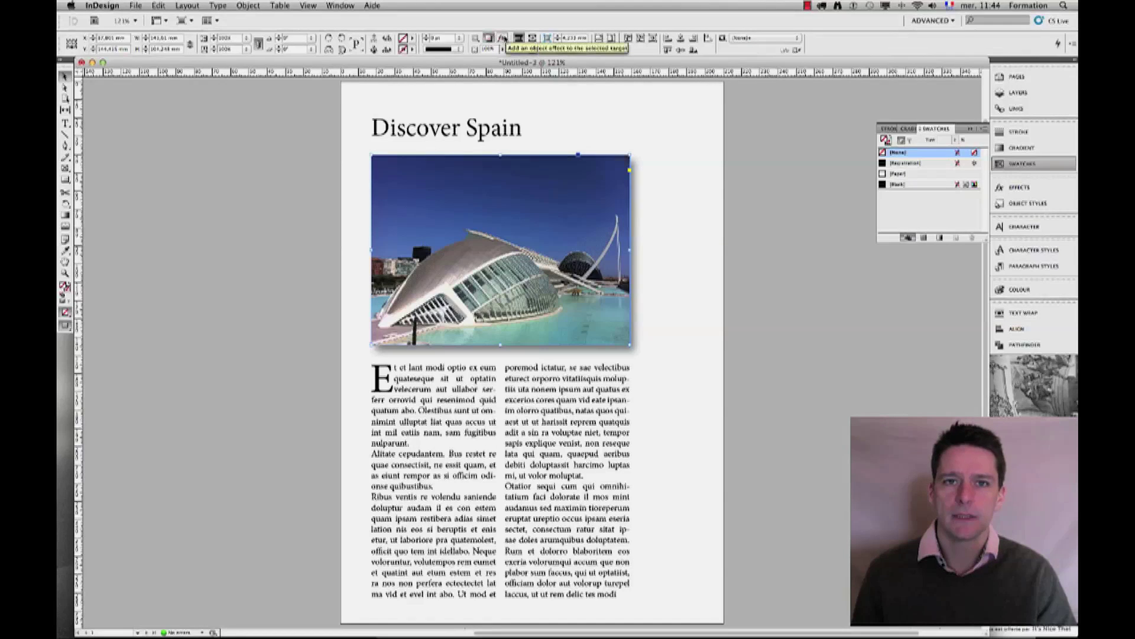
left_click(501, 39)
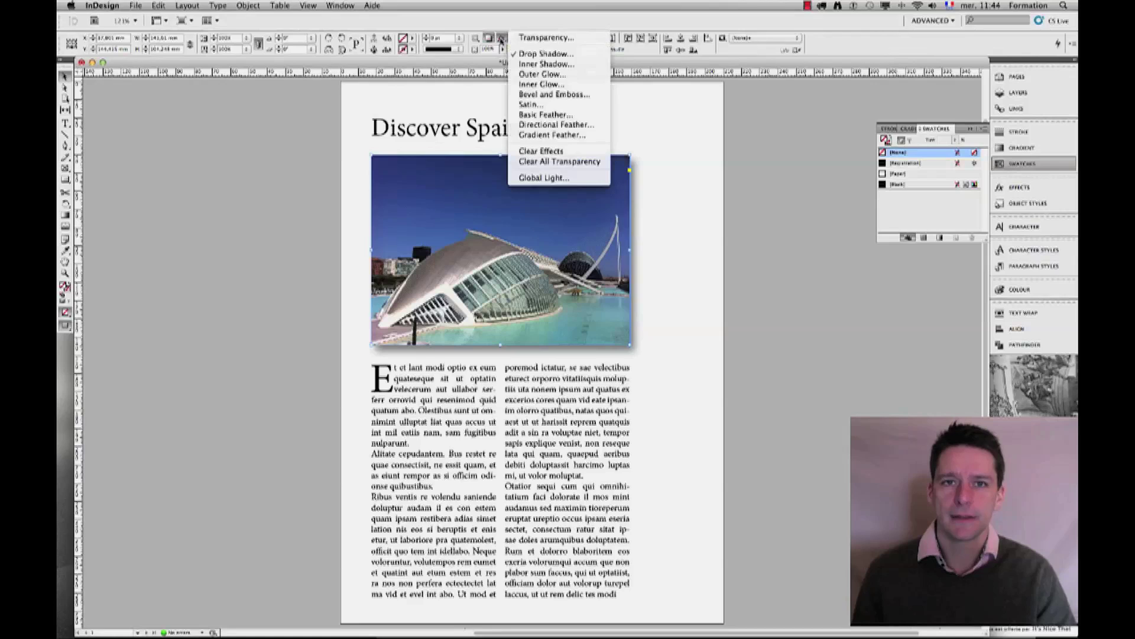
- Set the photo's drop shadow to 74% opacity and 3 mm size, then open its colour swatch
left_click(562, 55)
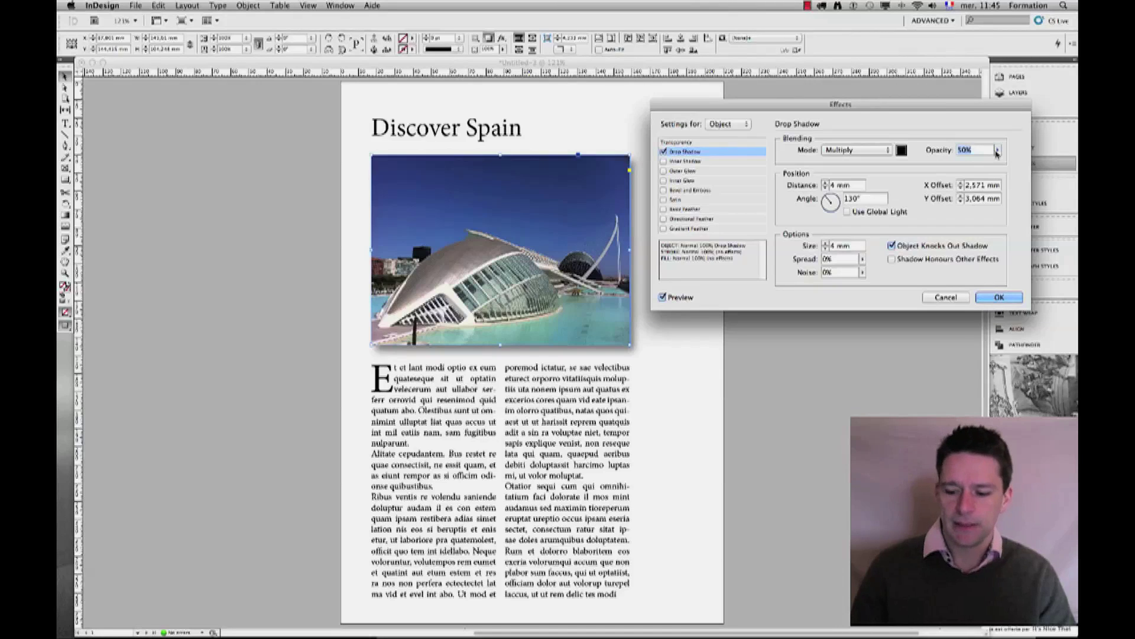
type("75")
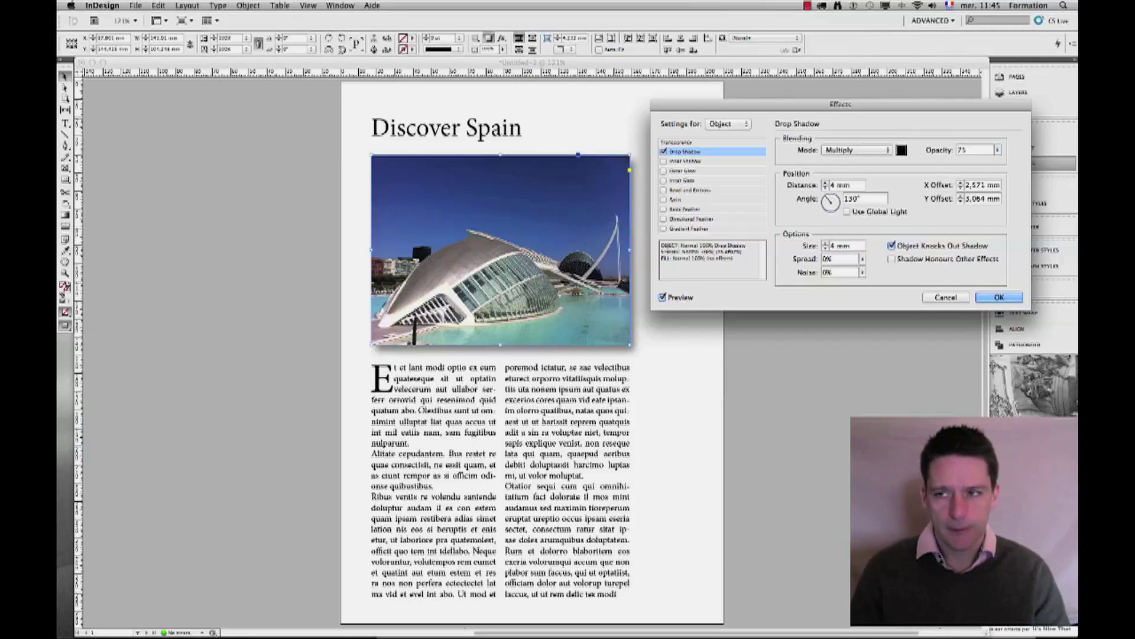
key("Tab")
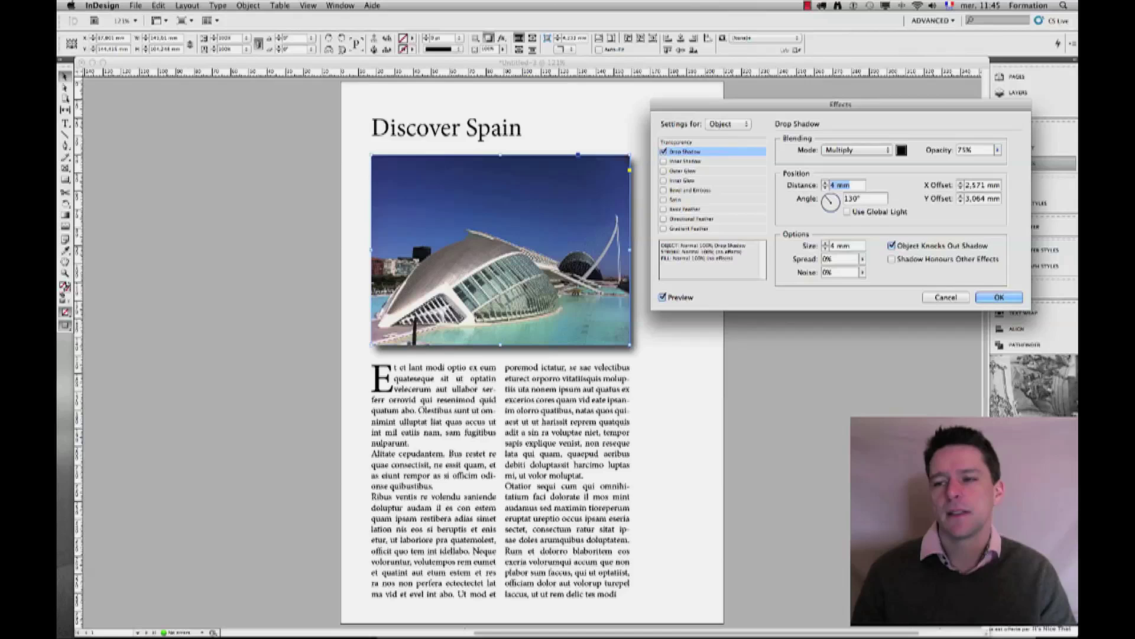
left_click_drag(978, 152, 955, 154)
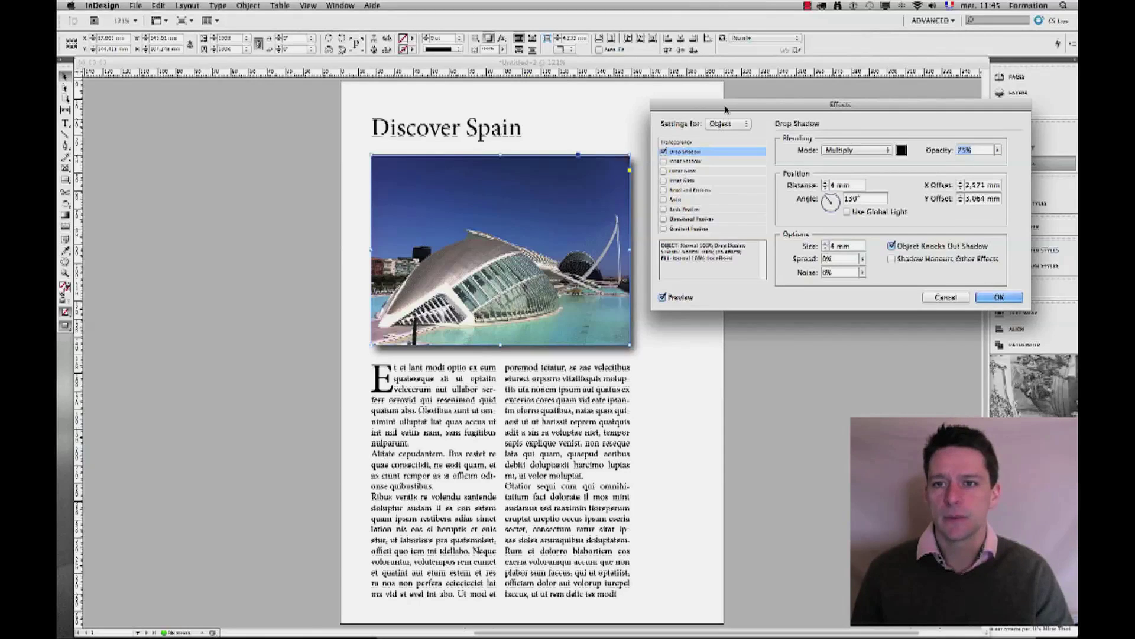
left_click_drag(726, 109, 735, 109)
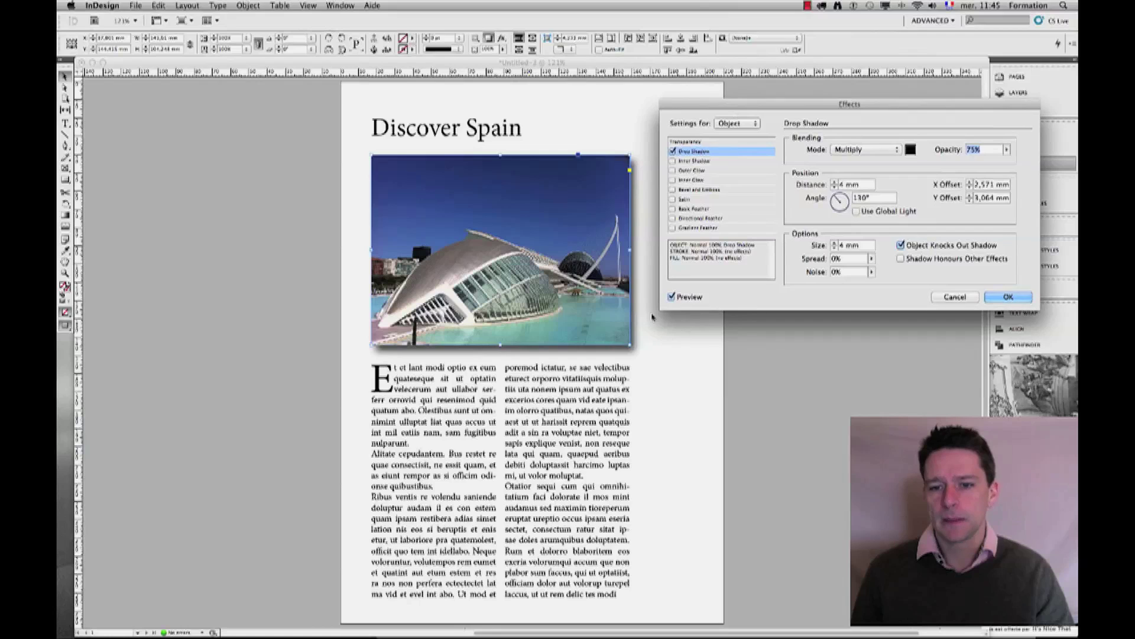
left_click(835, 247)
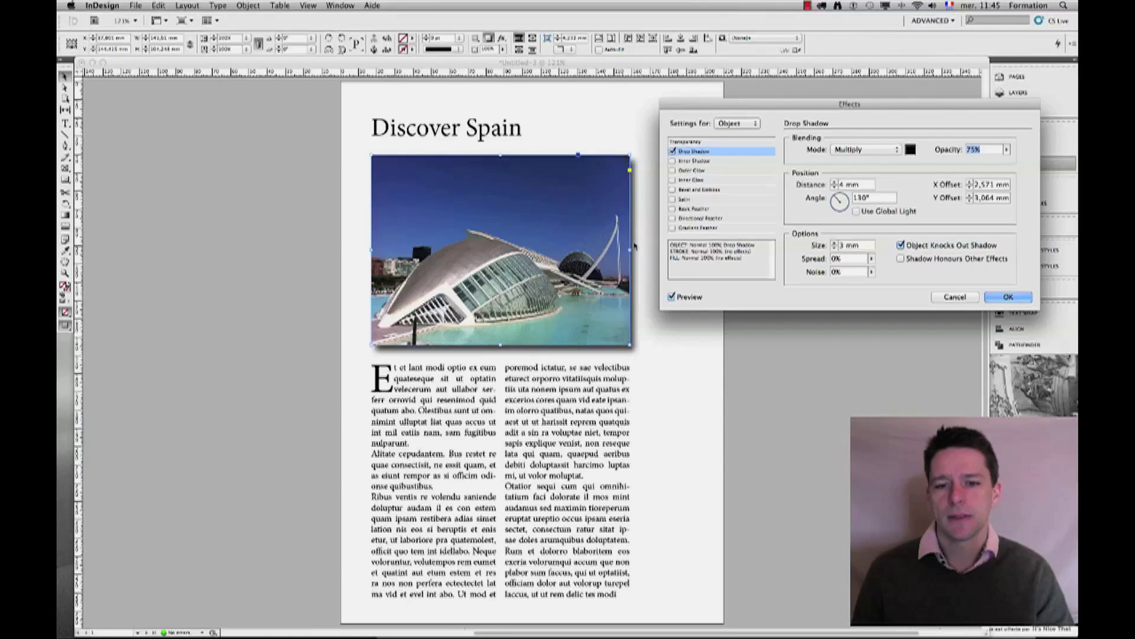
left_click_drag(713, 107, 709, 114)
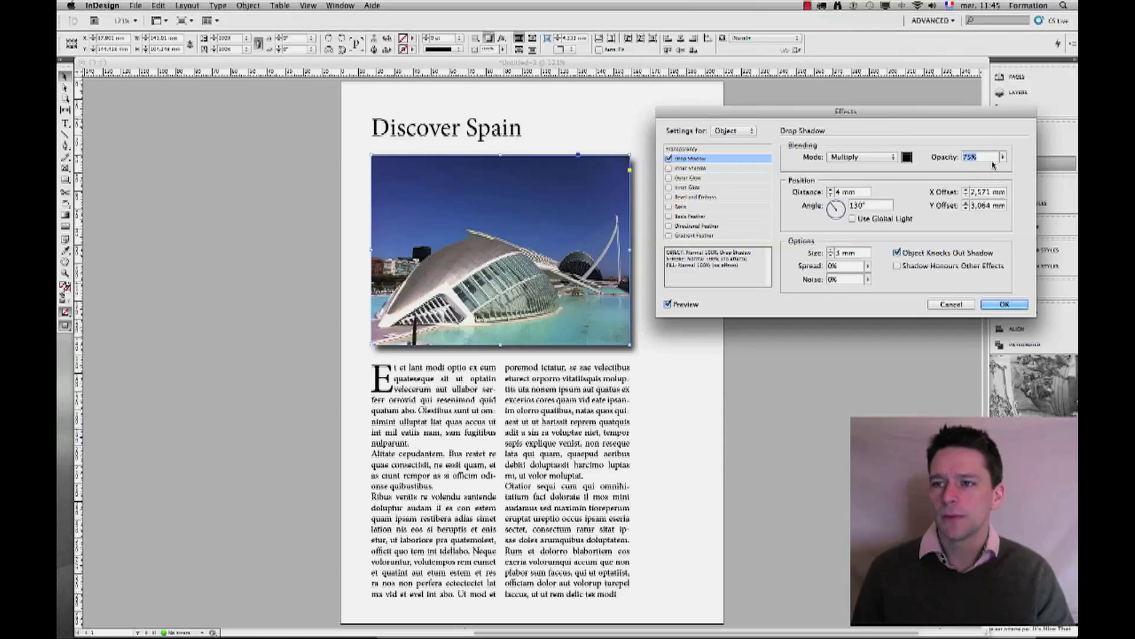
mouse_move(1002, 159)
left_mouse_down()
mouse_move(1026, 171)
mouse_move(978, 172)
mouse_move(1004, 171)
left_mouse_up()
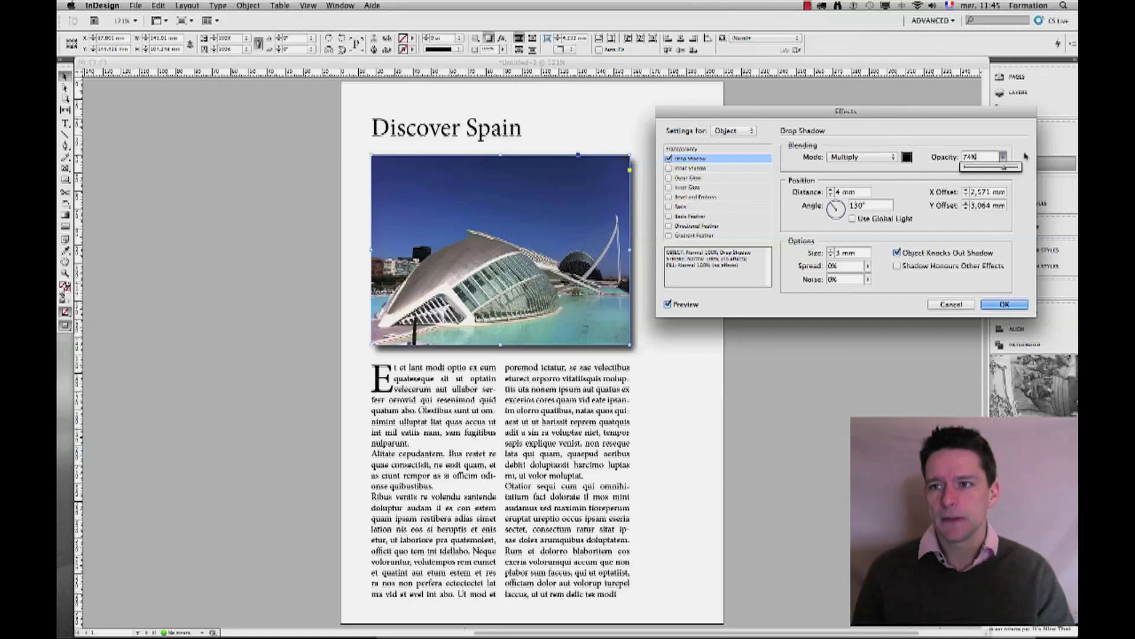
left_click(926, 163)
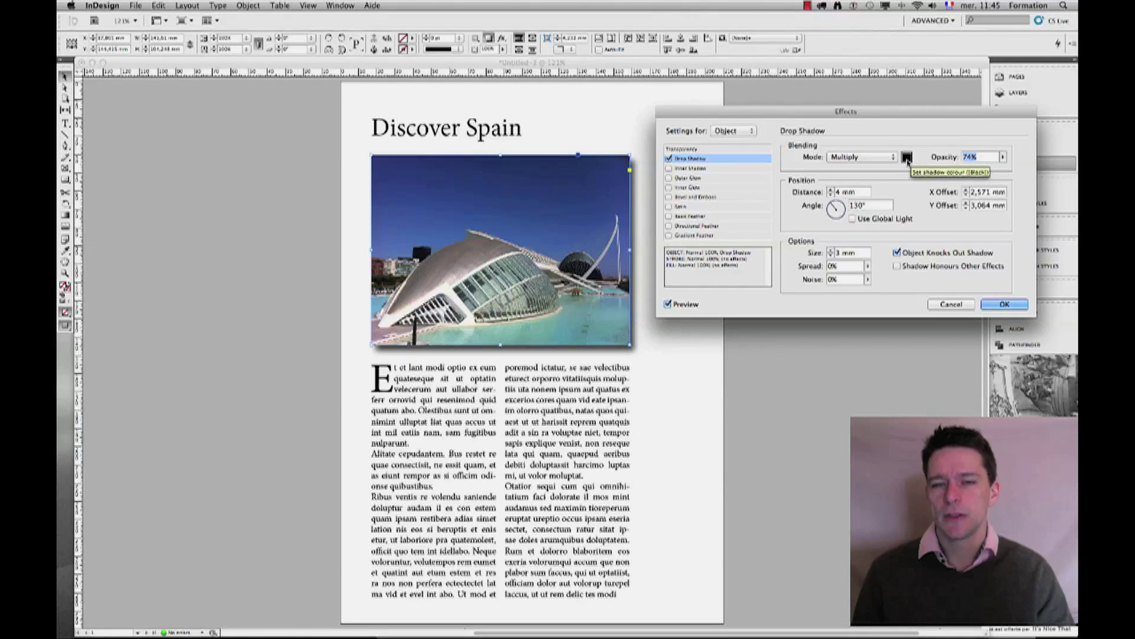
left_click(907, 157)
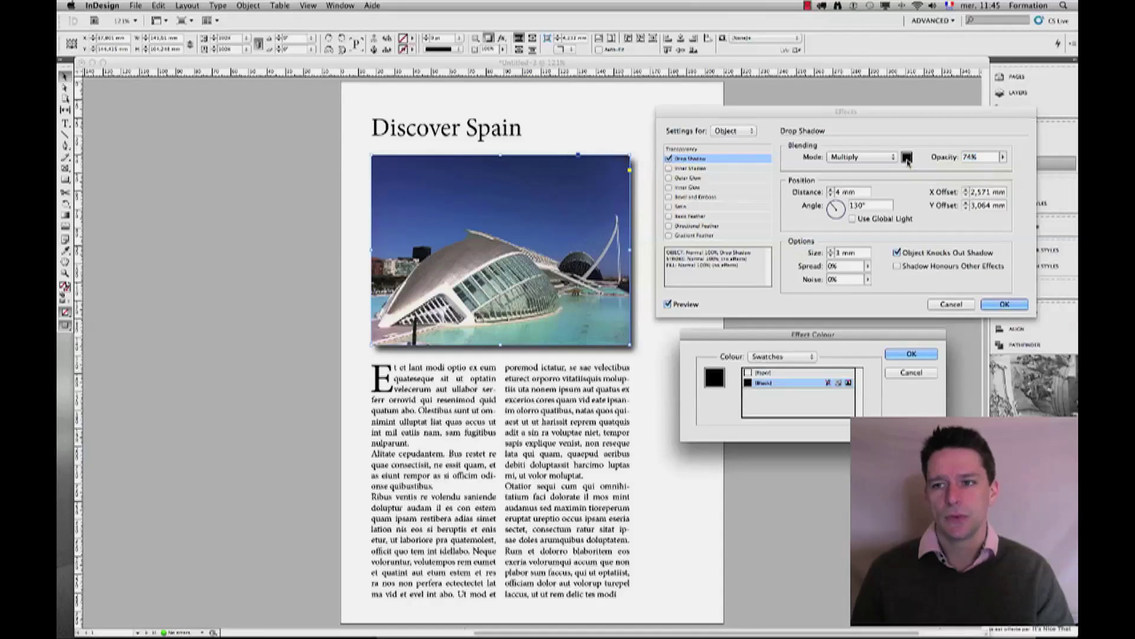
- Switch the shadow colour to CMYK with black at 0% and cyan at 100%
left_click(780, 358)
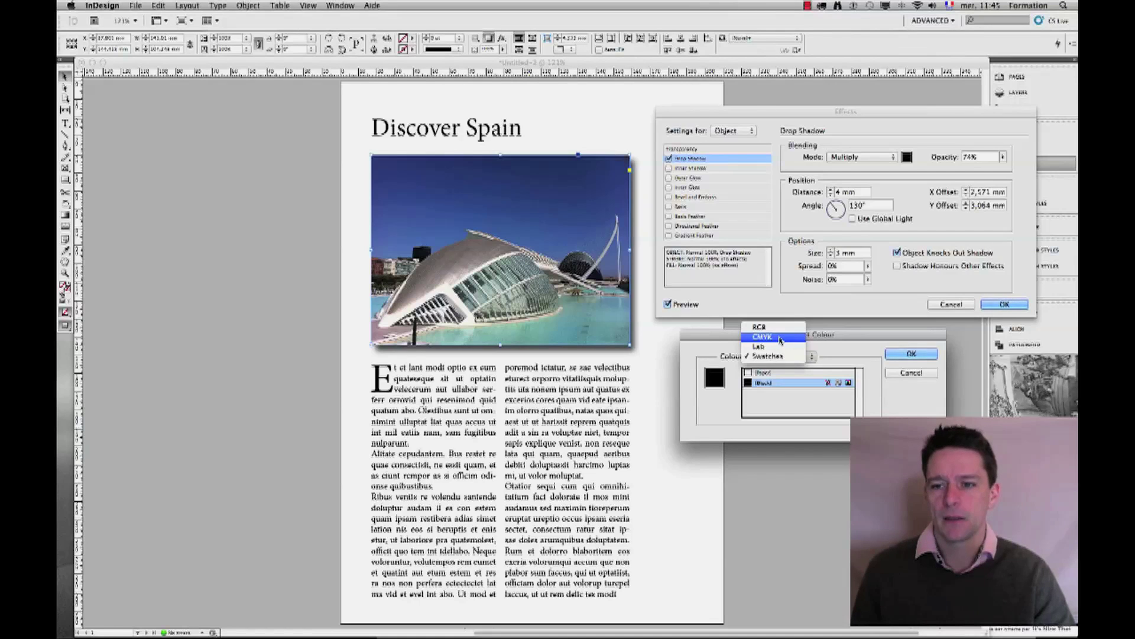
left_click(779, 339)
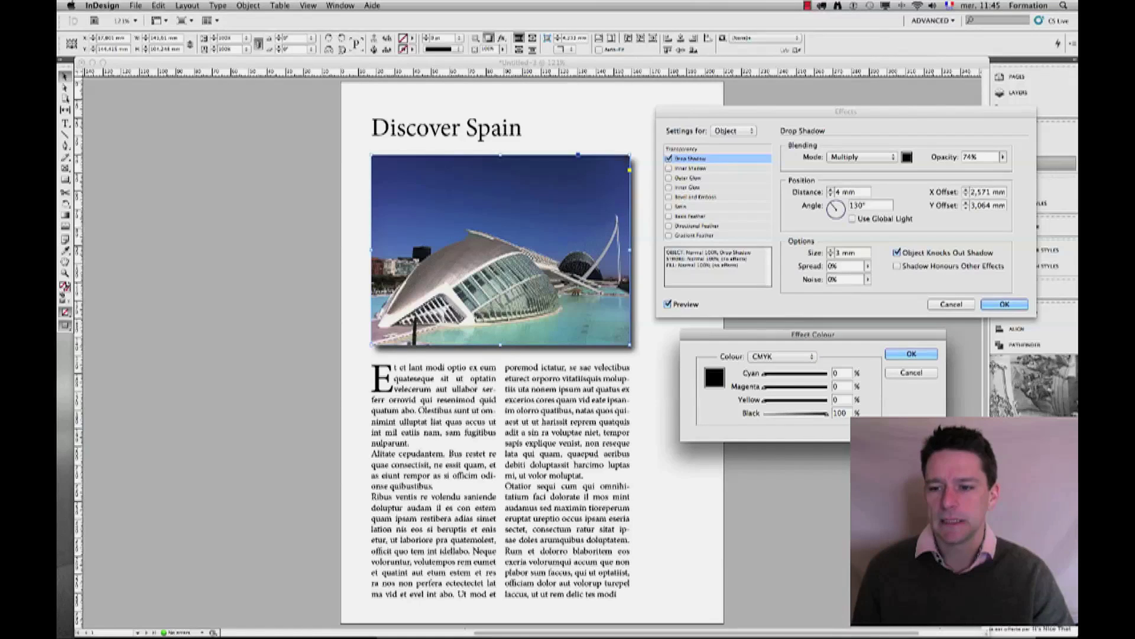
left_click_drag(807, 418, 745, 420)
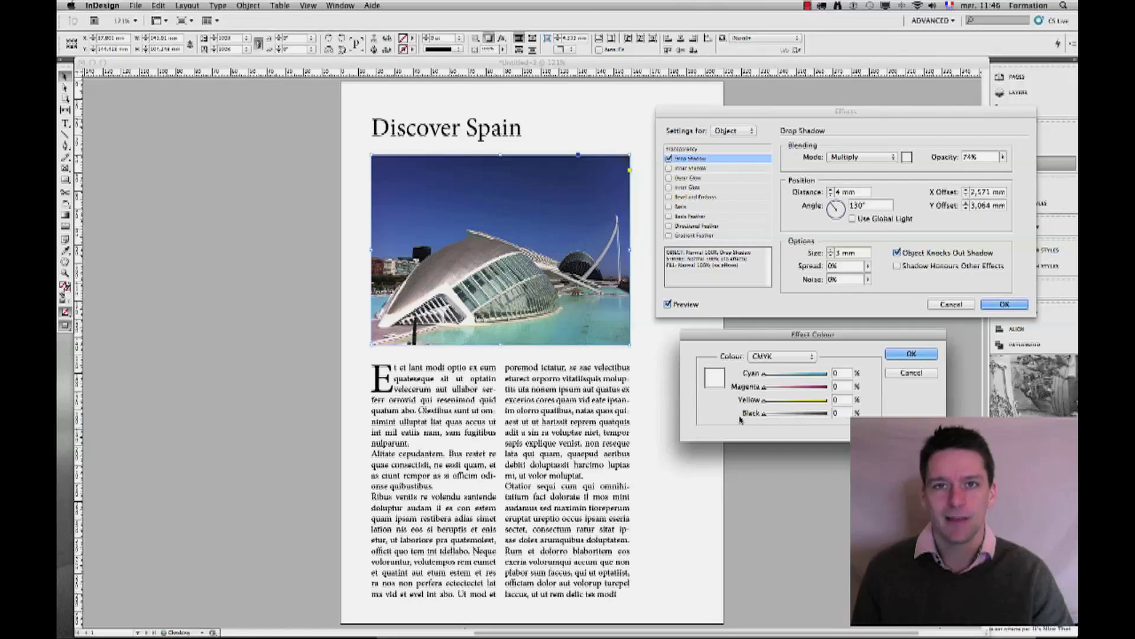
left_click_drag(807, 374, 847, 379)
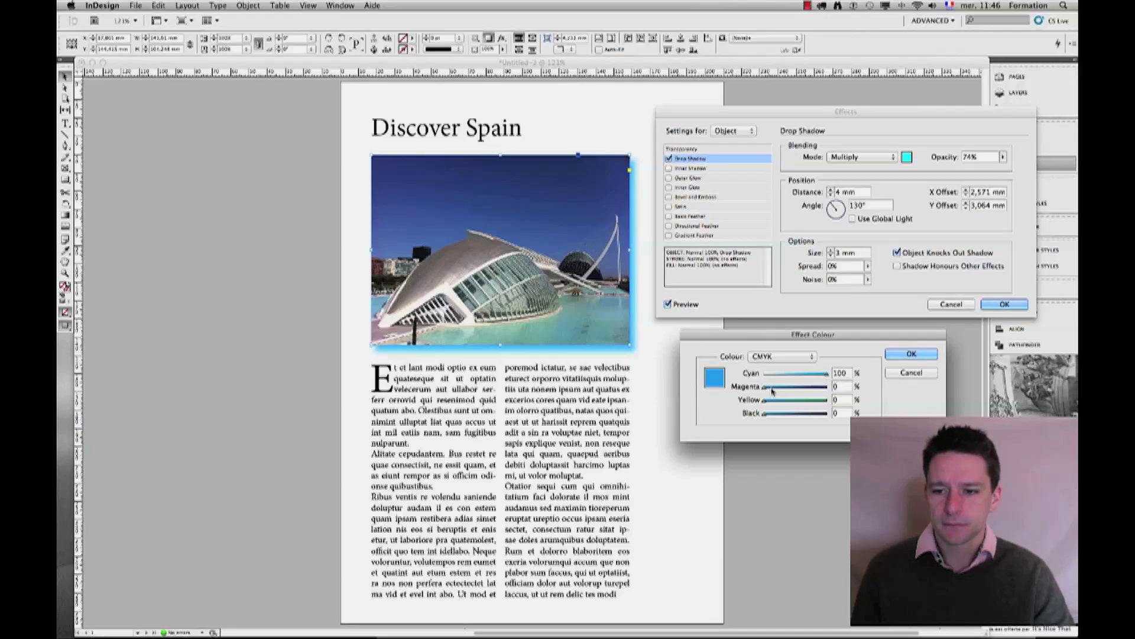
left_click_drag(766, 390, 813, 392)
left_click(786, 358)
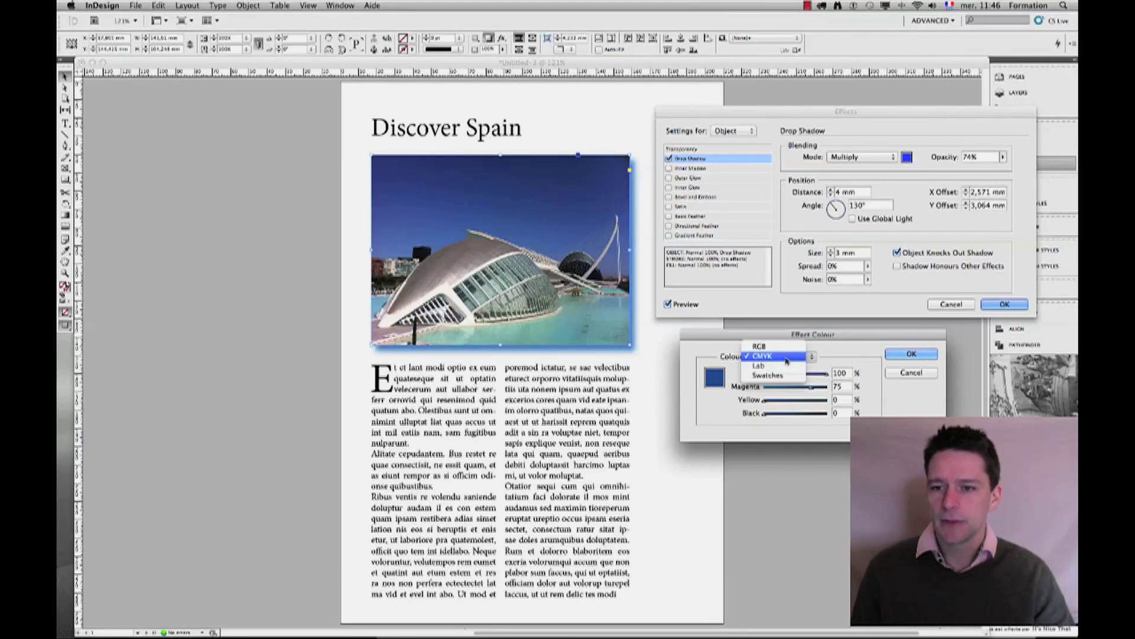
left_click(790, 378)
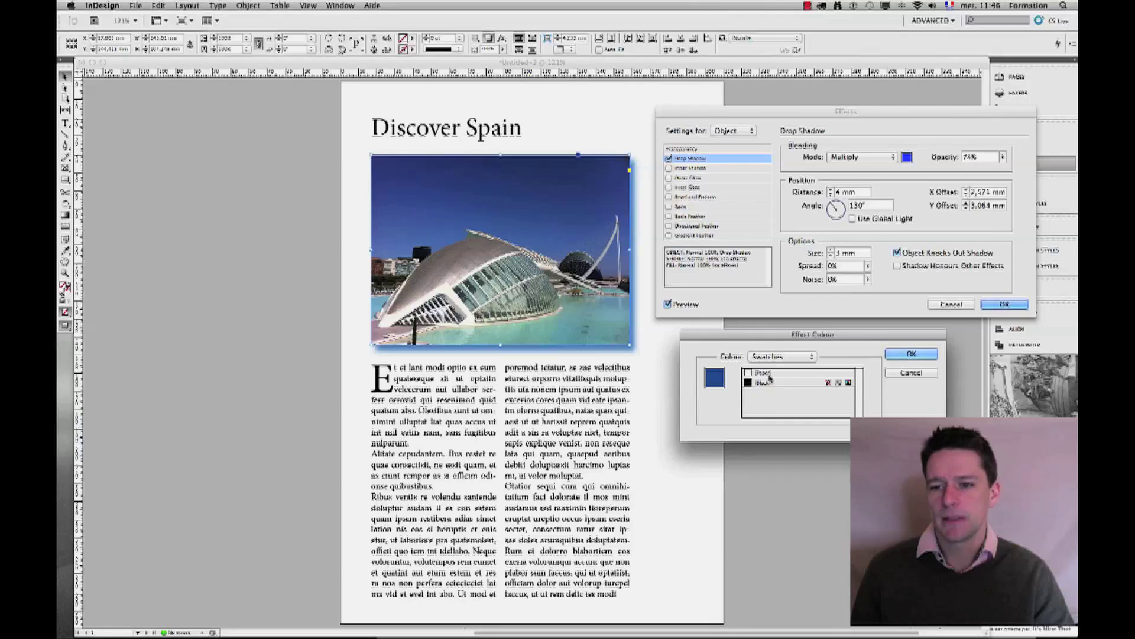
- Finish the navy shadow colour with magenta 85% and yellow 24%, and confirm it
left_click(772, 358)
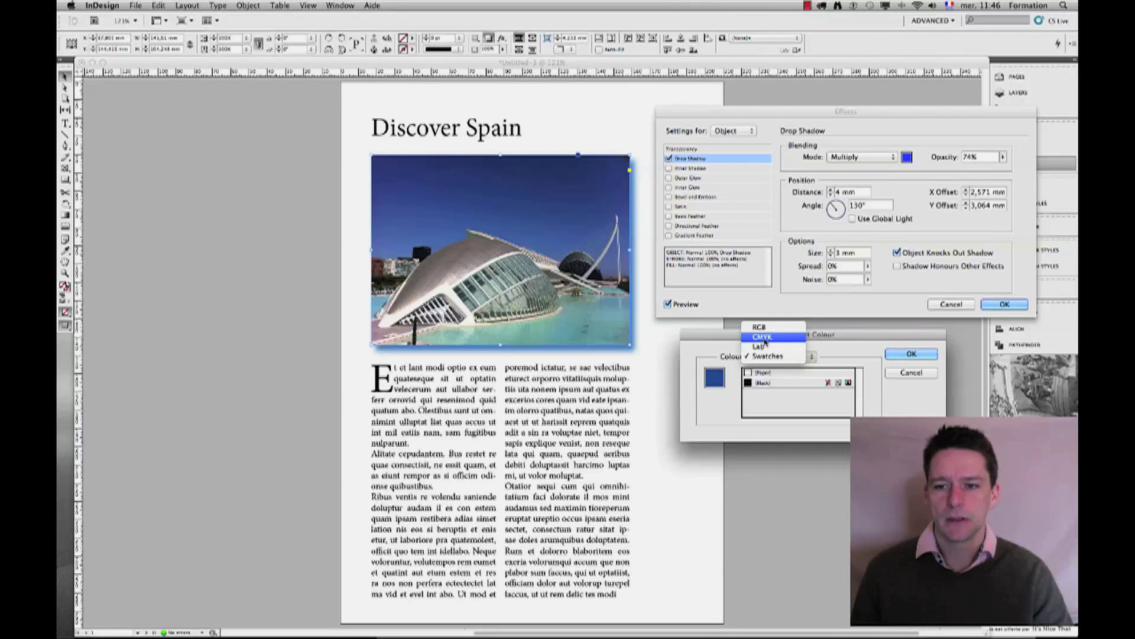
left_click(771, 342)
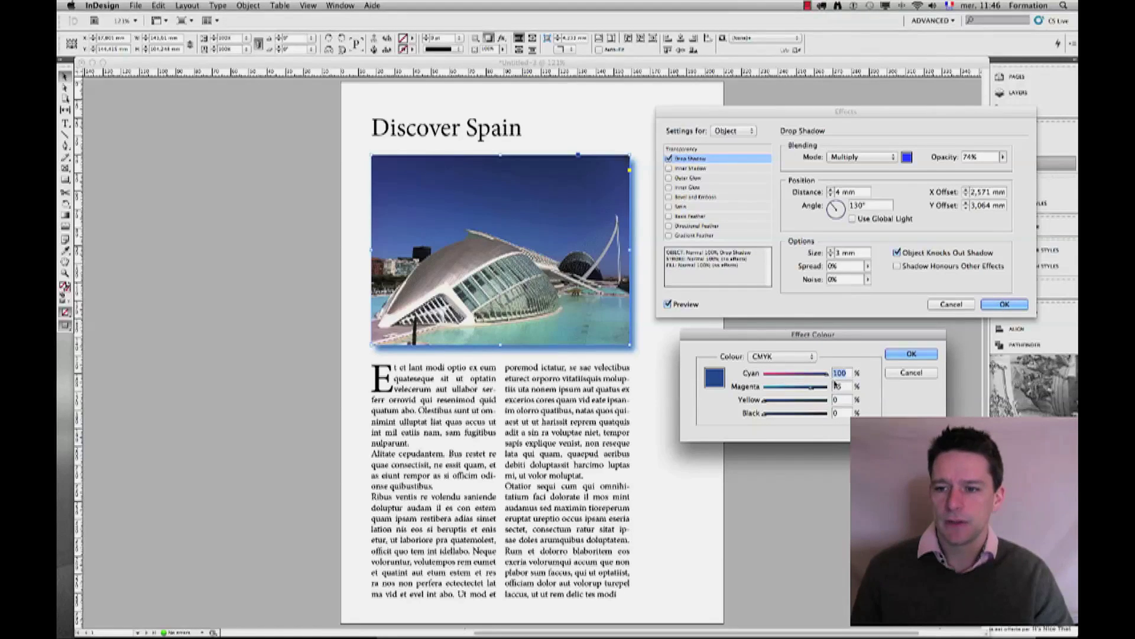
double_click(837, 387)
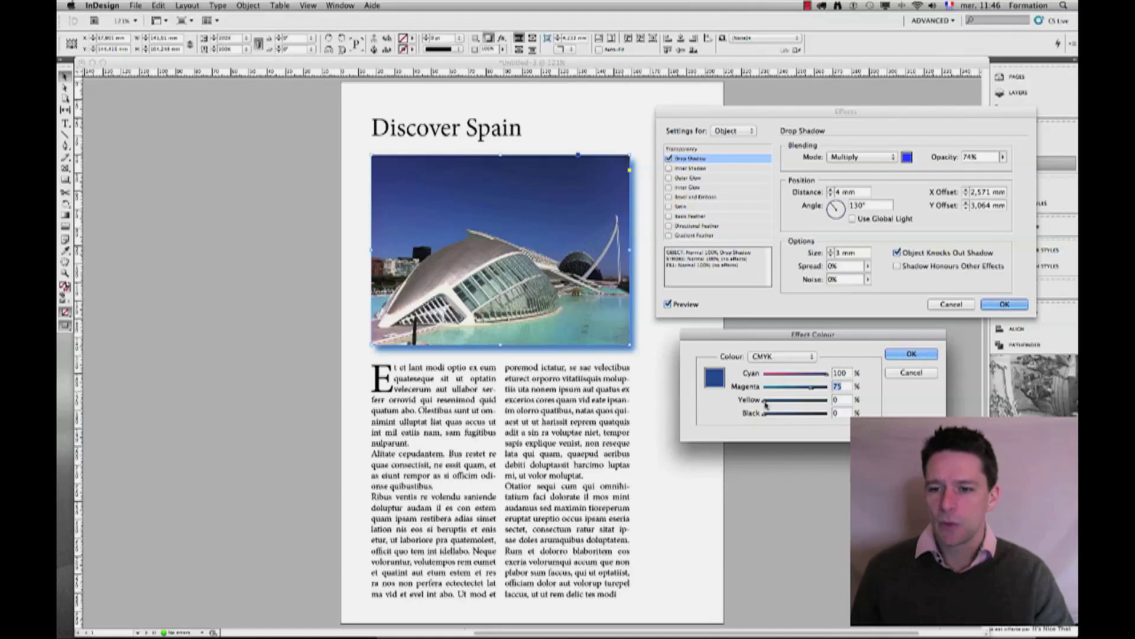
mouse_move(765, 401)
left_mouse_down()
mouse_move(792, 402)
mouse_move(780, 403)
left_mouse_up()
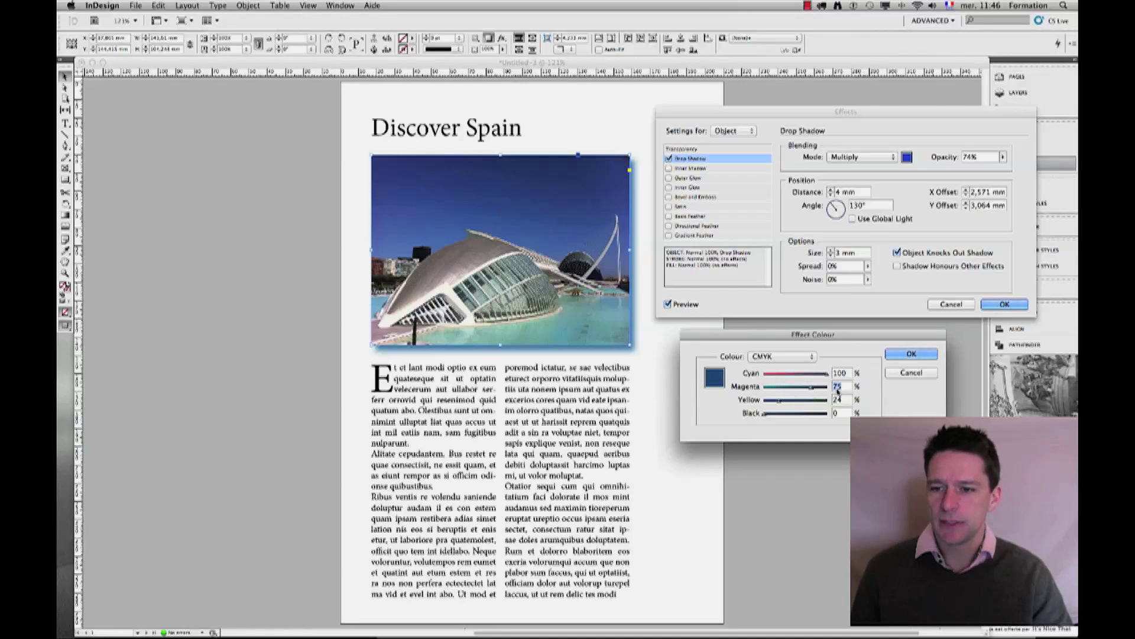
left_click_drag(812, 388, 816, 391)
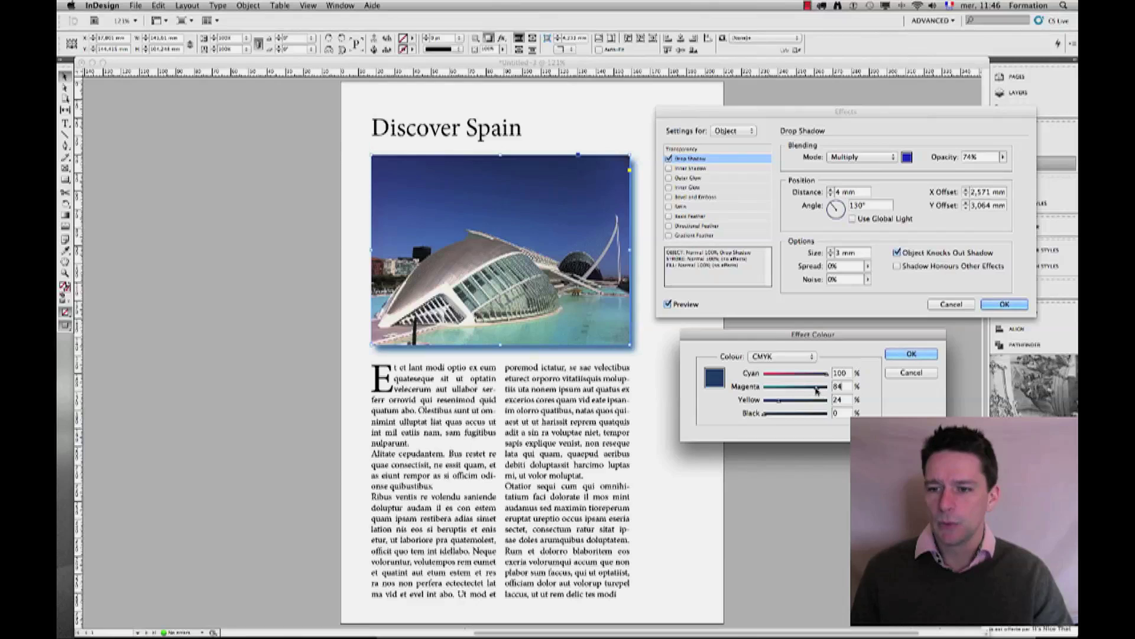
left_click_drag(816, 391, 778, 404)
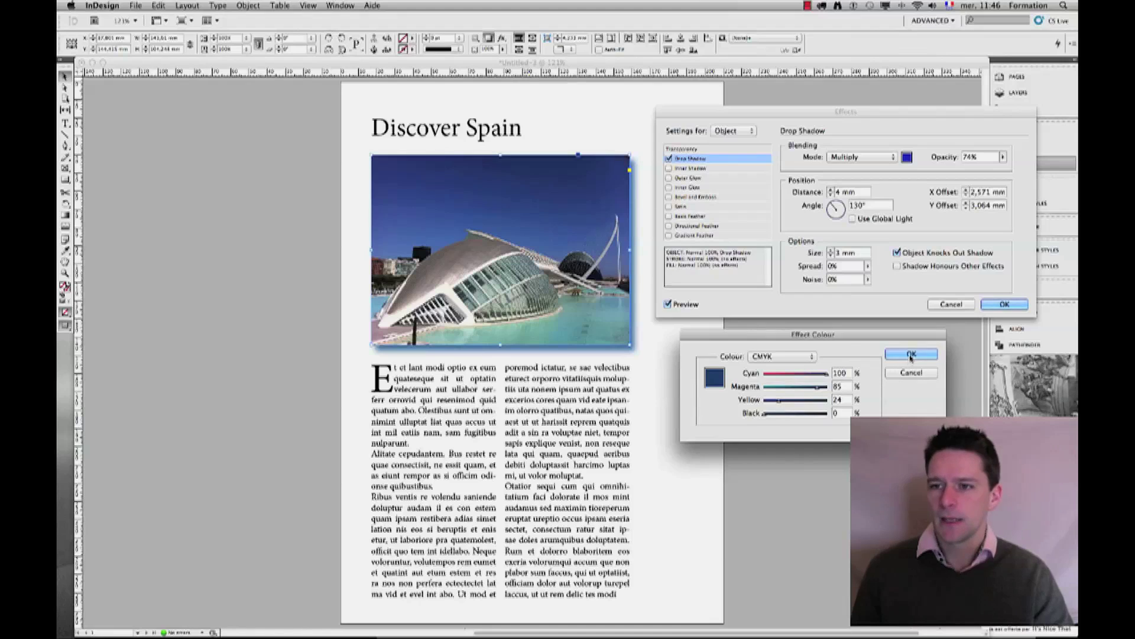
left_click(911, 354)
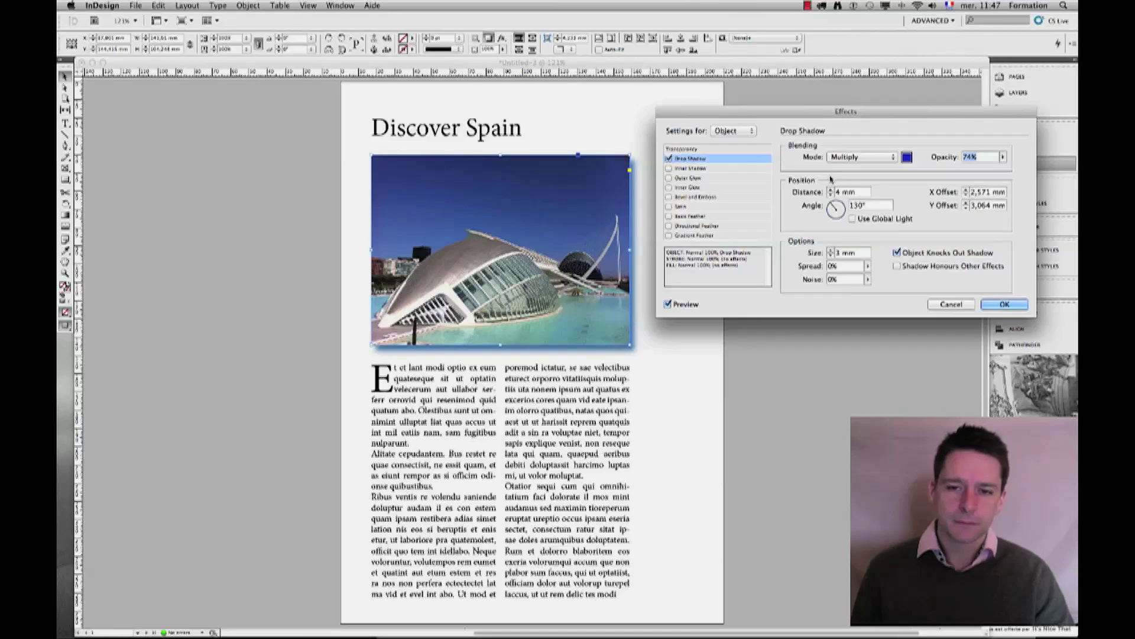
left_click(848, 158)
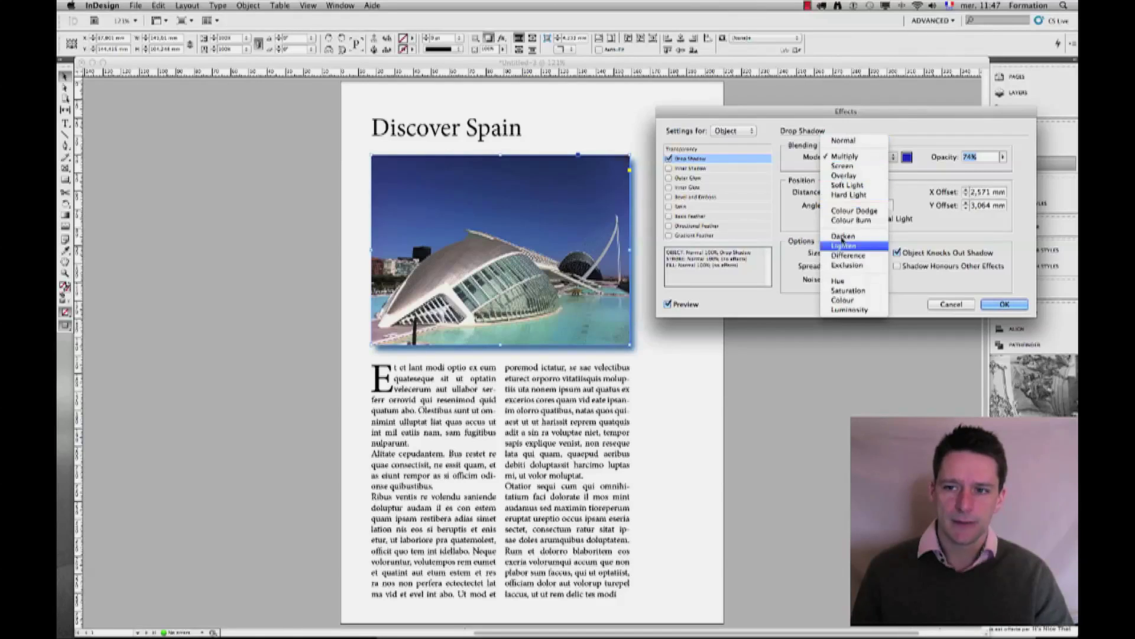
left_click(787, 161)
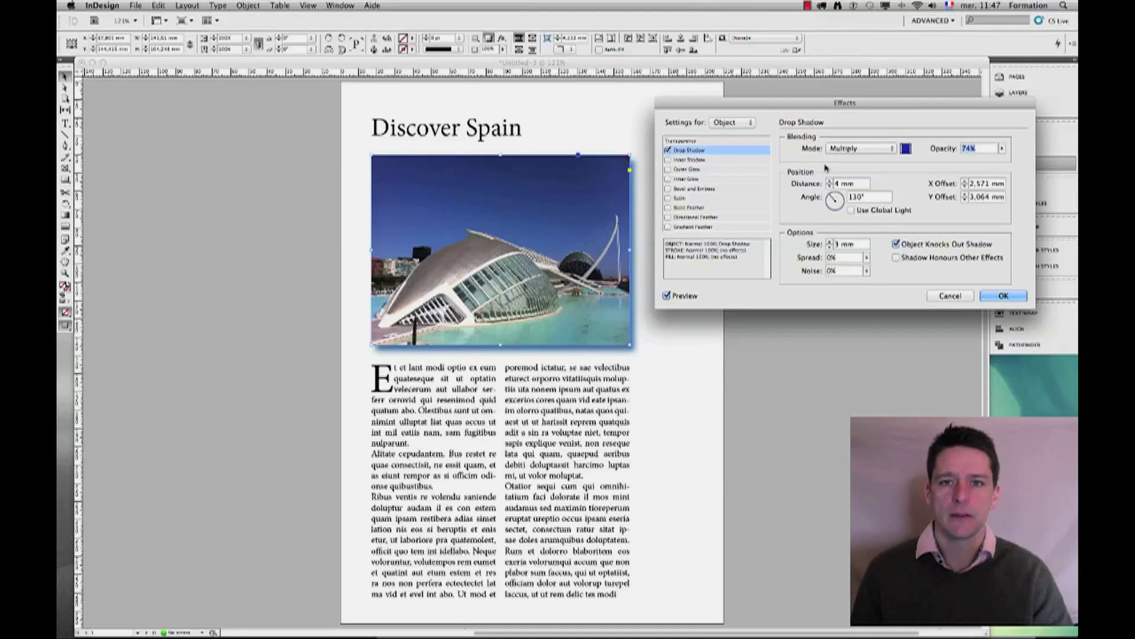
- Drag the photo shadow's opacity slider down to 70%
left_click_drag(812, 102, 809, 103)
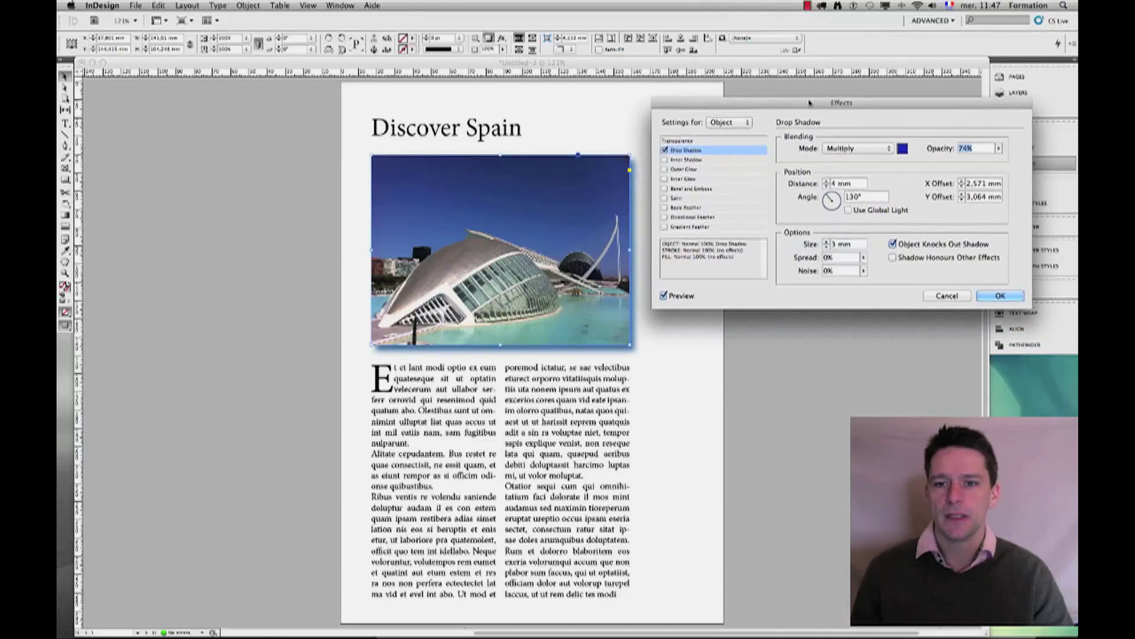
left_click(998, 148)
left_click_drag(999, 162, 996, 162)
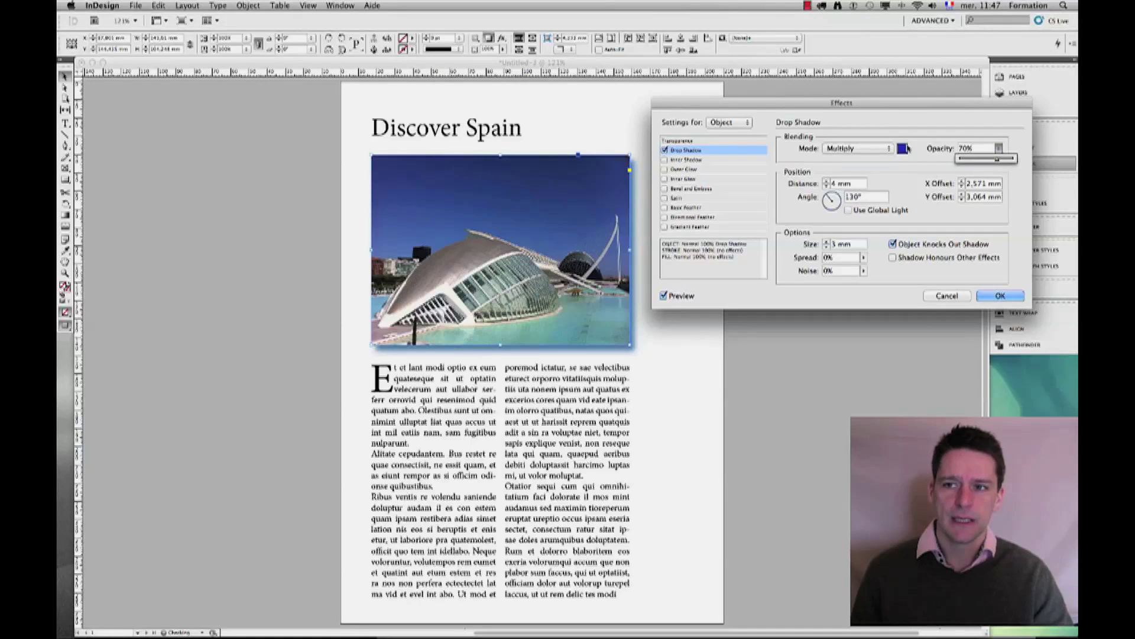
- Try shadow distances between 7 and 12 mm before settling on 6 mm
left_click(900, 194)
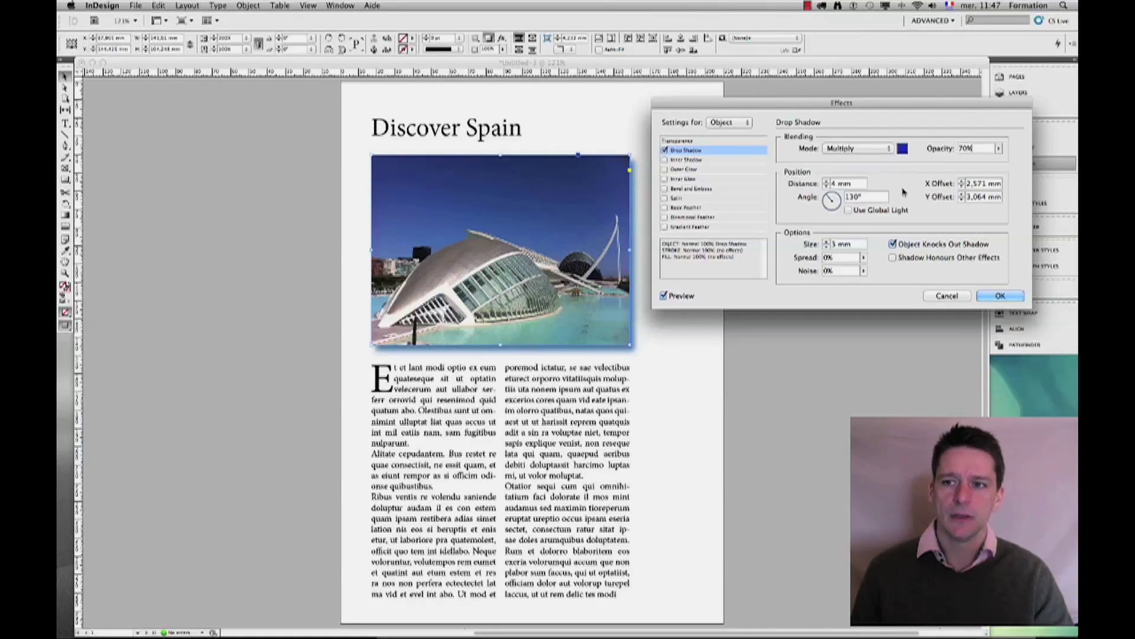
left_click(827, 180)
left_click(827, 180)
left_click(827, 180)
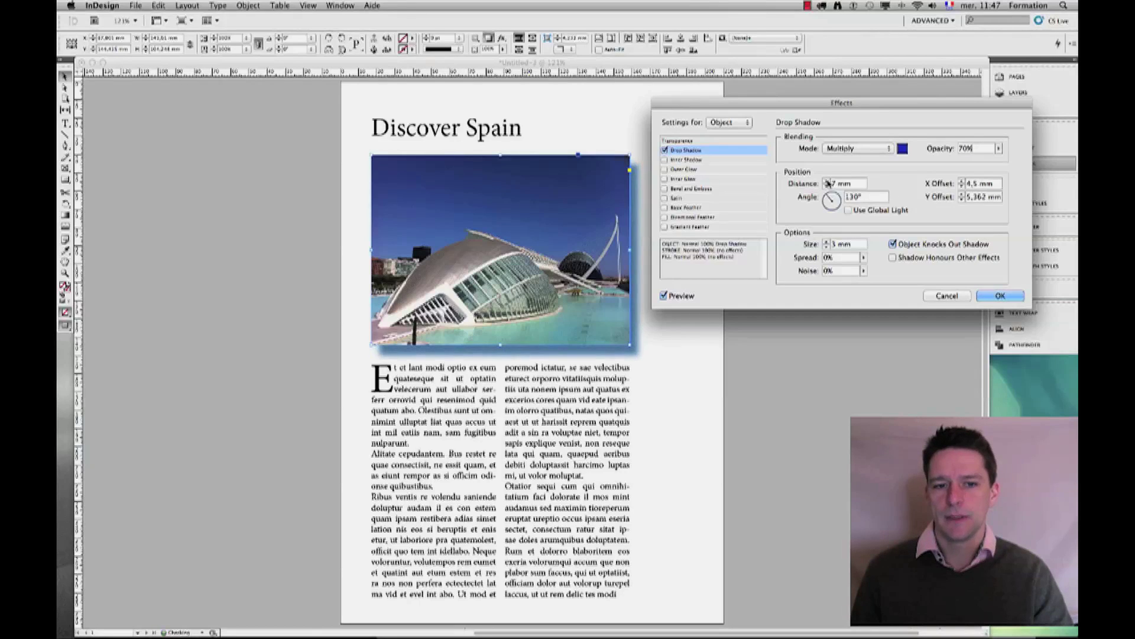
left_click(827, 181)
left_click(827, 180)
left_click(827, 187)
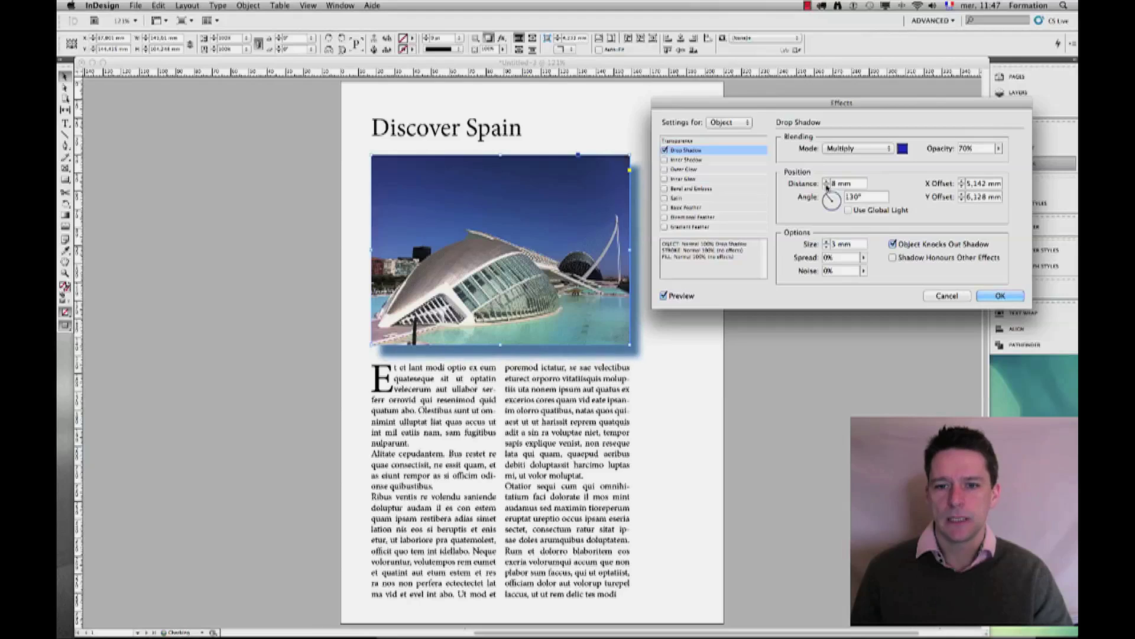
left_click(828, 187)
left_click(827, 180)
left_click(828, 180)
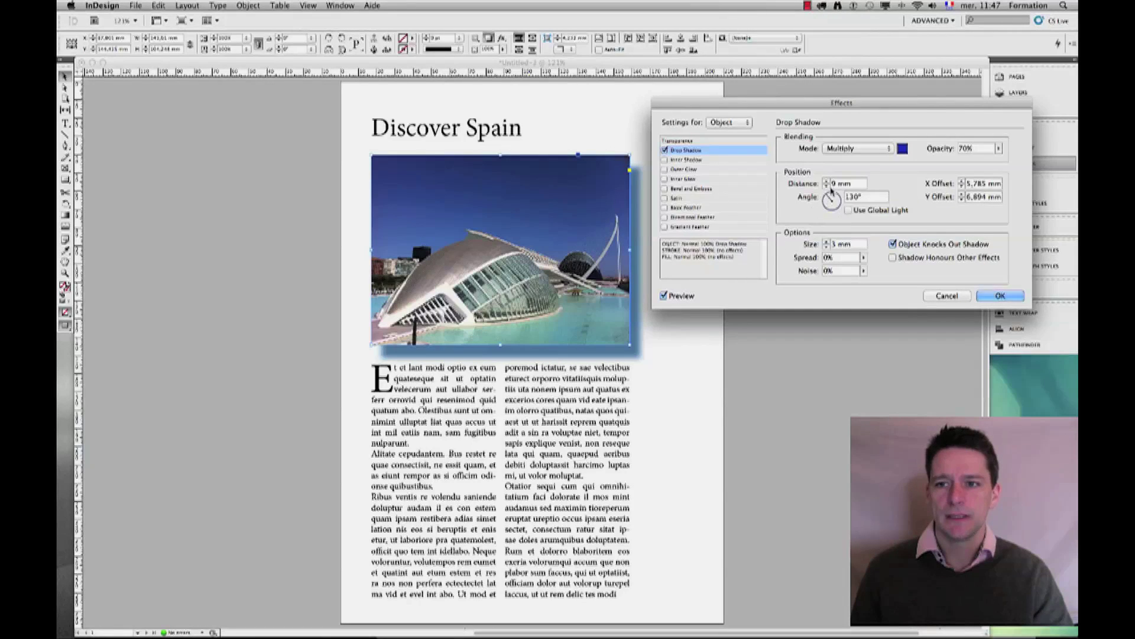
left_click(827, 180)
left_click(827, 180)
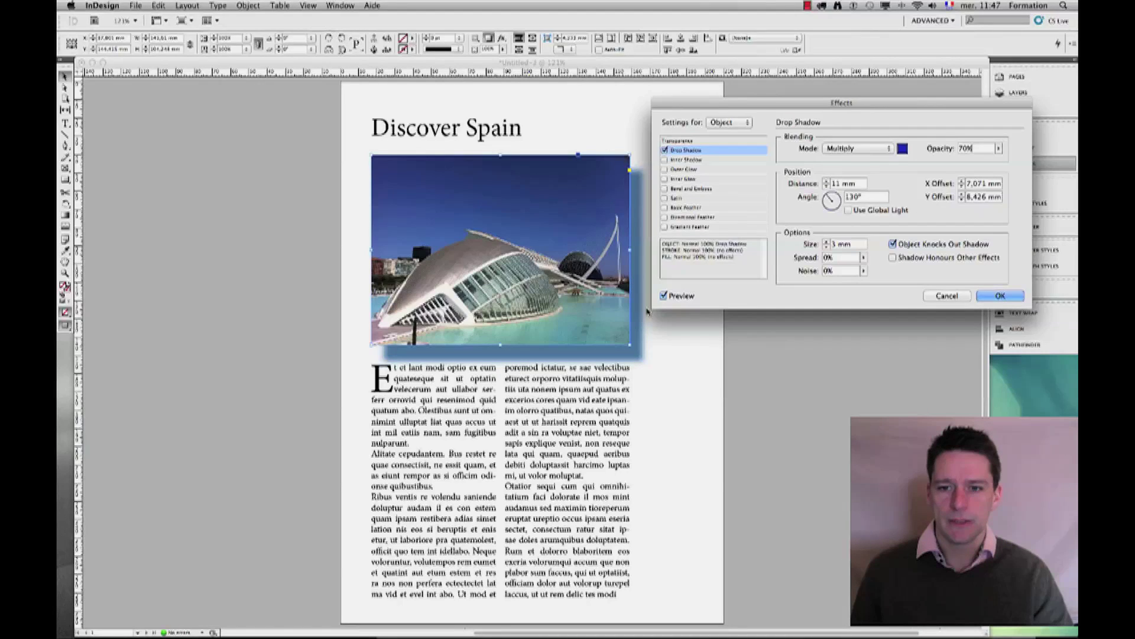
left_click(827, 181)
left_click(826, 187)
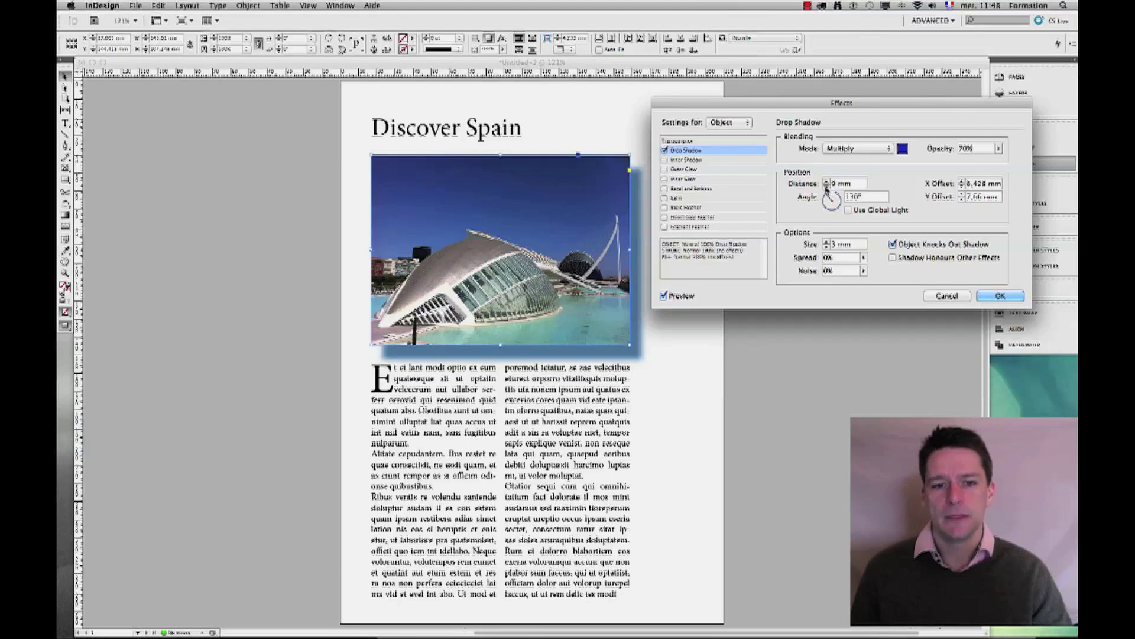
left_click(827, 187)
left_click(826, 186)
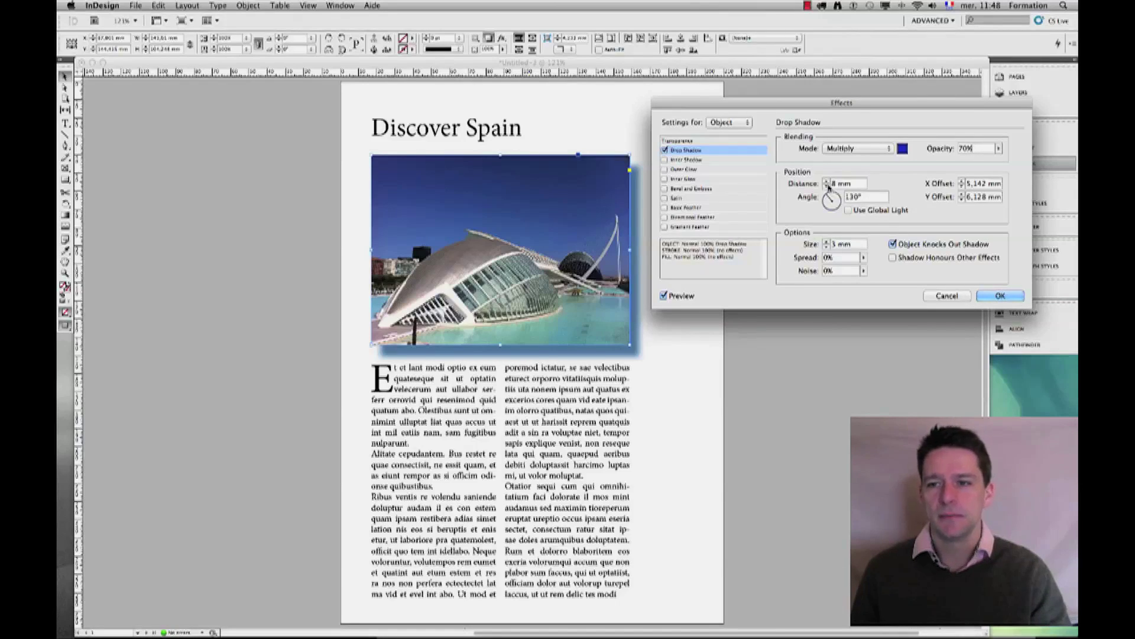
left_click(826, 187)
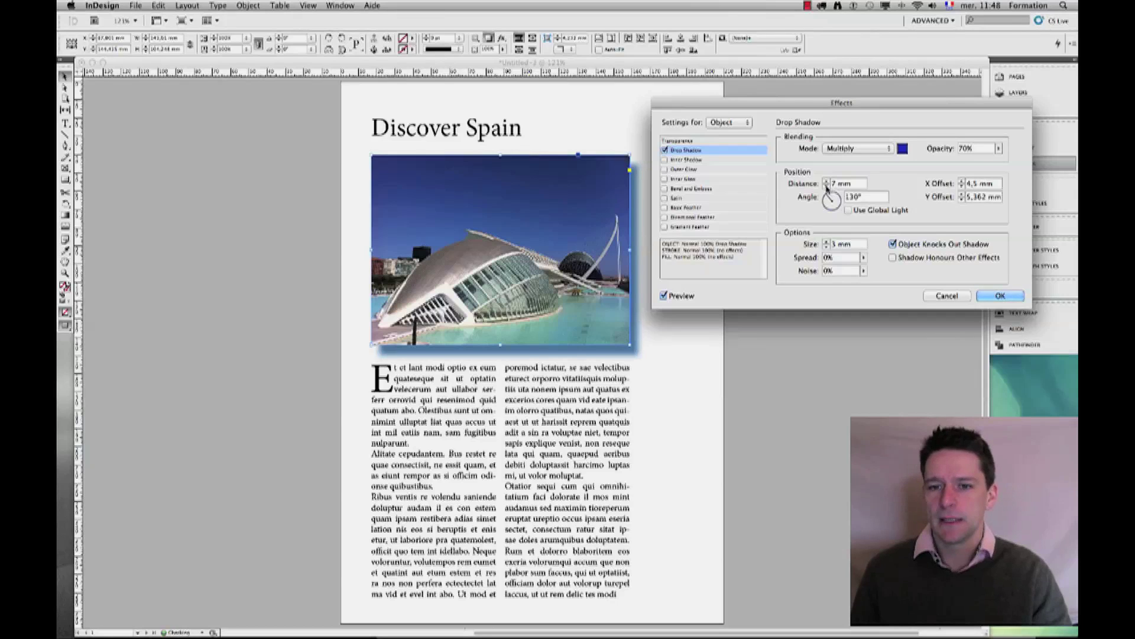
left_click(827, 186)
left_click(826, 182)
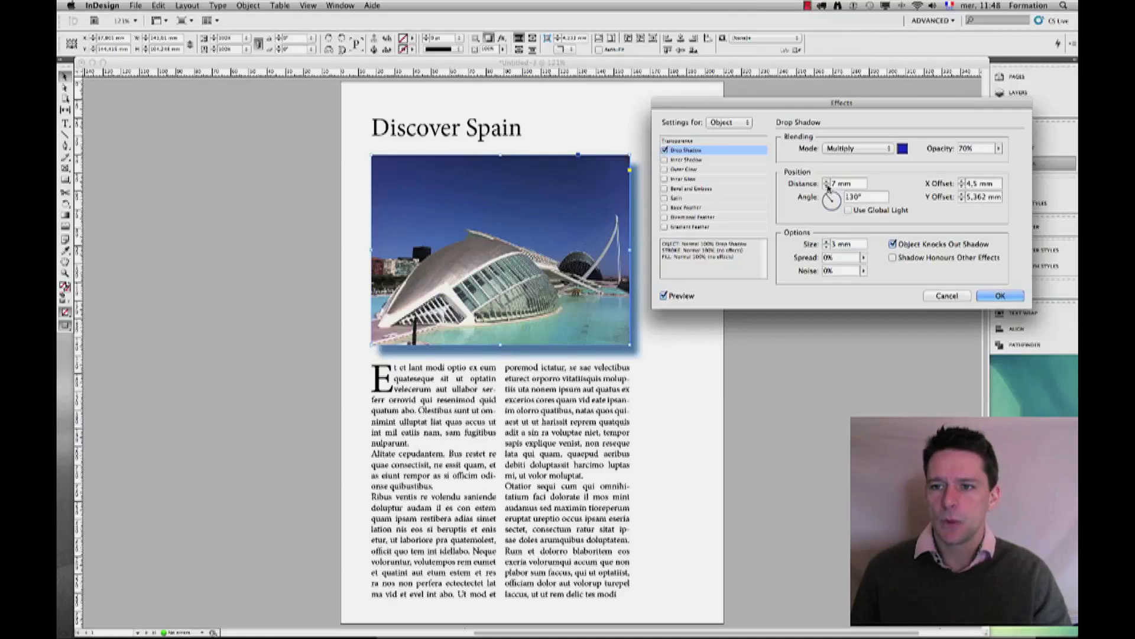
left_click(827, 187)
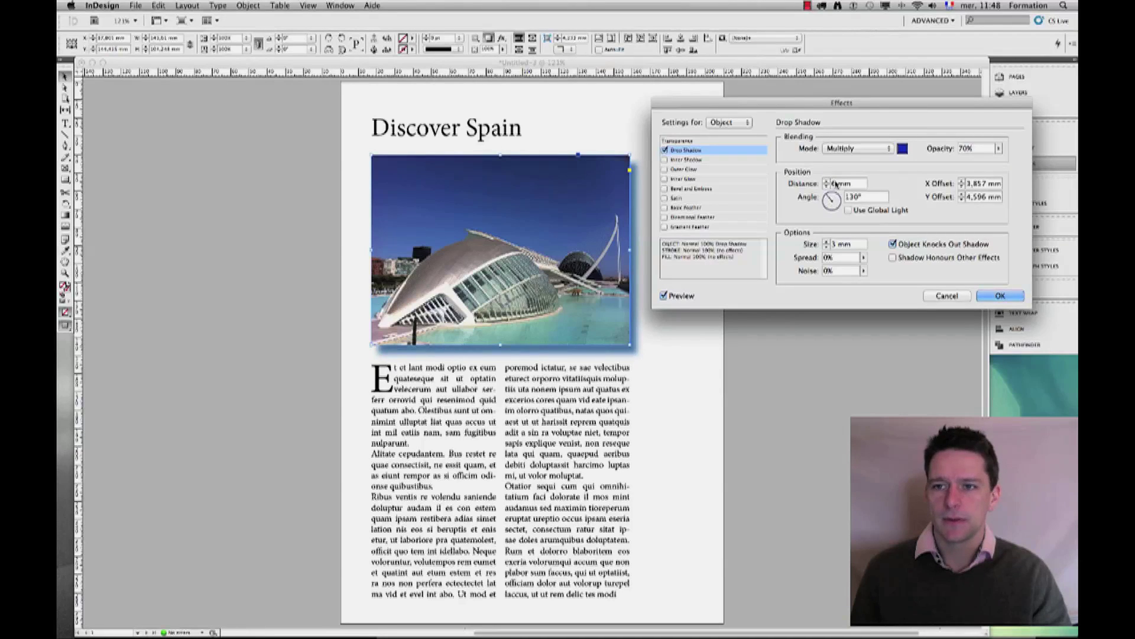
mouse_move(831, 200)
left_mouse_down()
mouse_move(828, 211)
mouse_move(825, 195)
left_mouse_up()
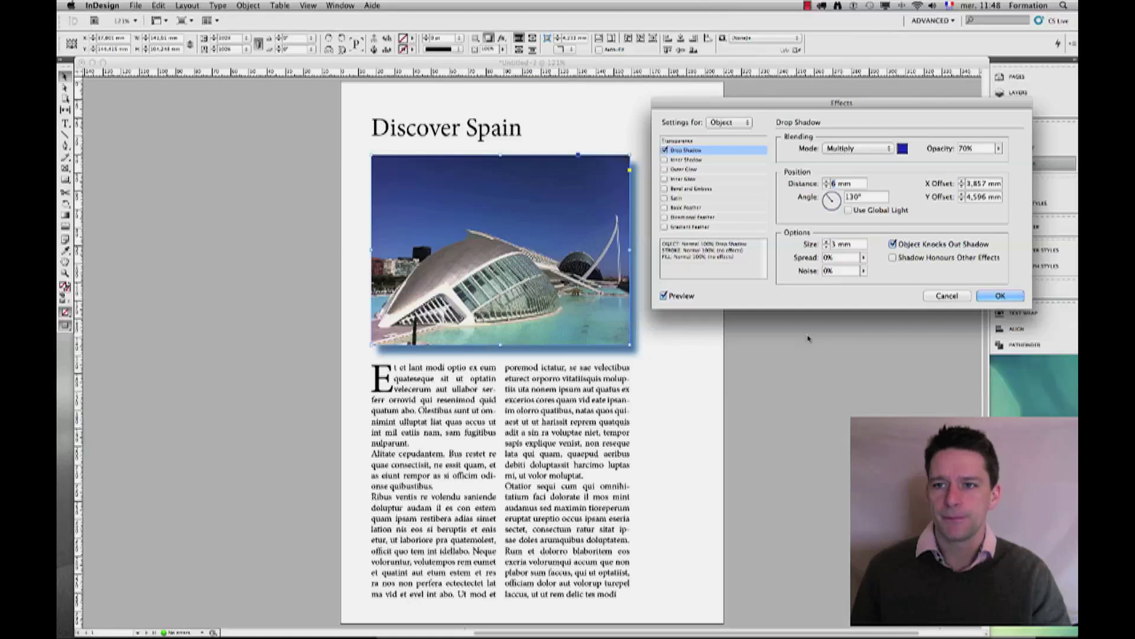
left_click_drag(810, 106, 812, 102)
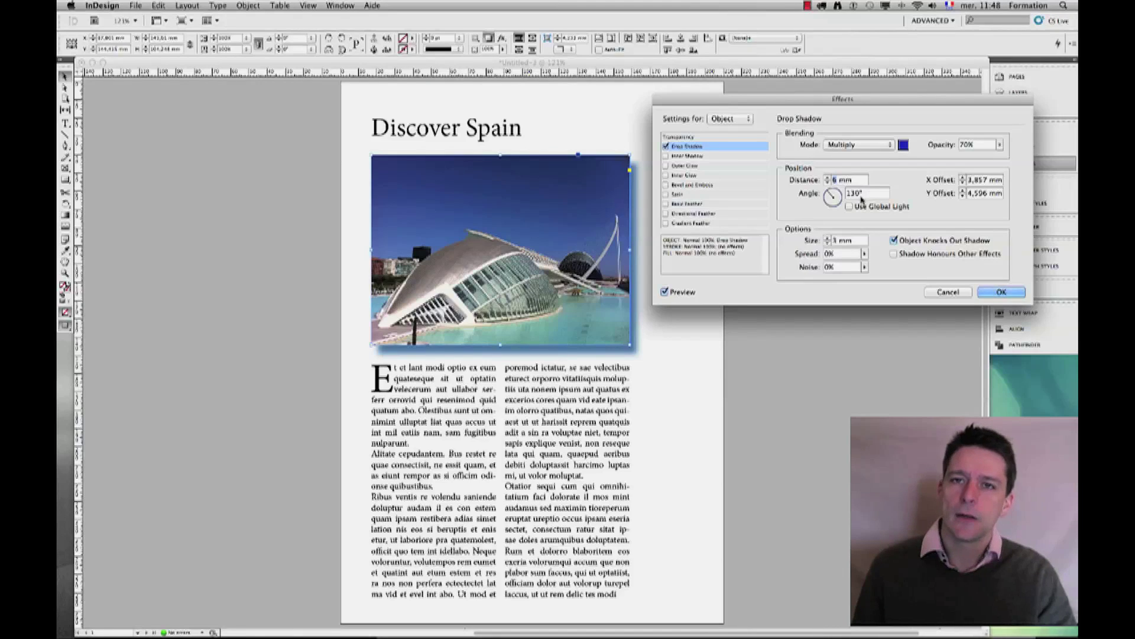
double_click(840, 242)
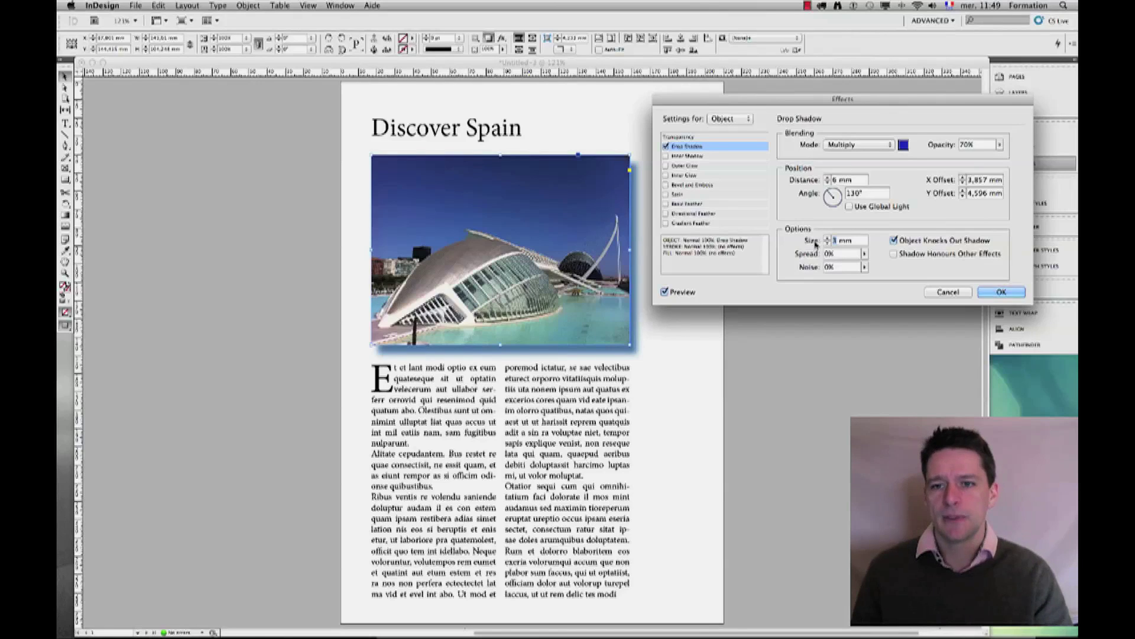
left_click_drag(754, 106, 764, 105)
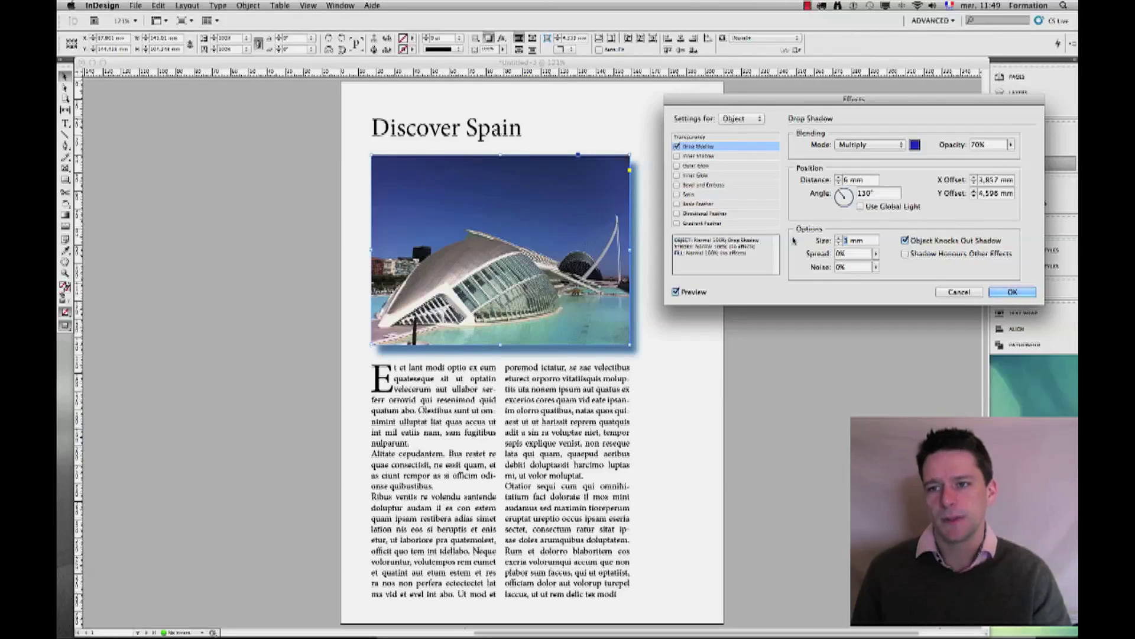
- Set the photo shadow's size to 4 mm and confirm the Effects dialog
double_click(985, 146)
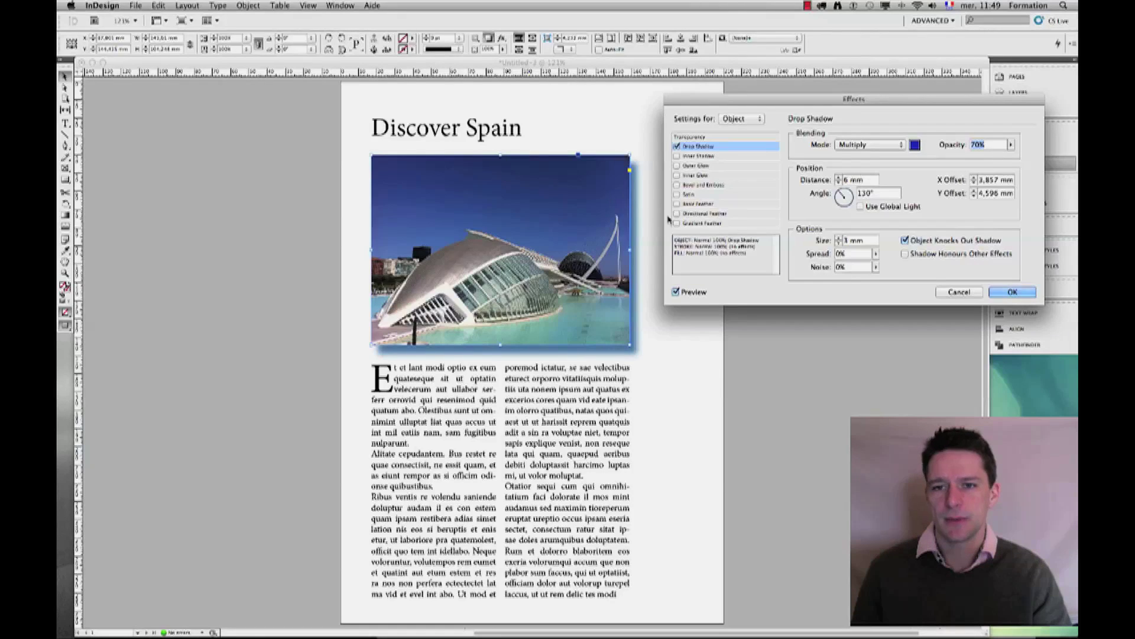
left_click(839, 243)
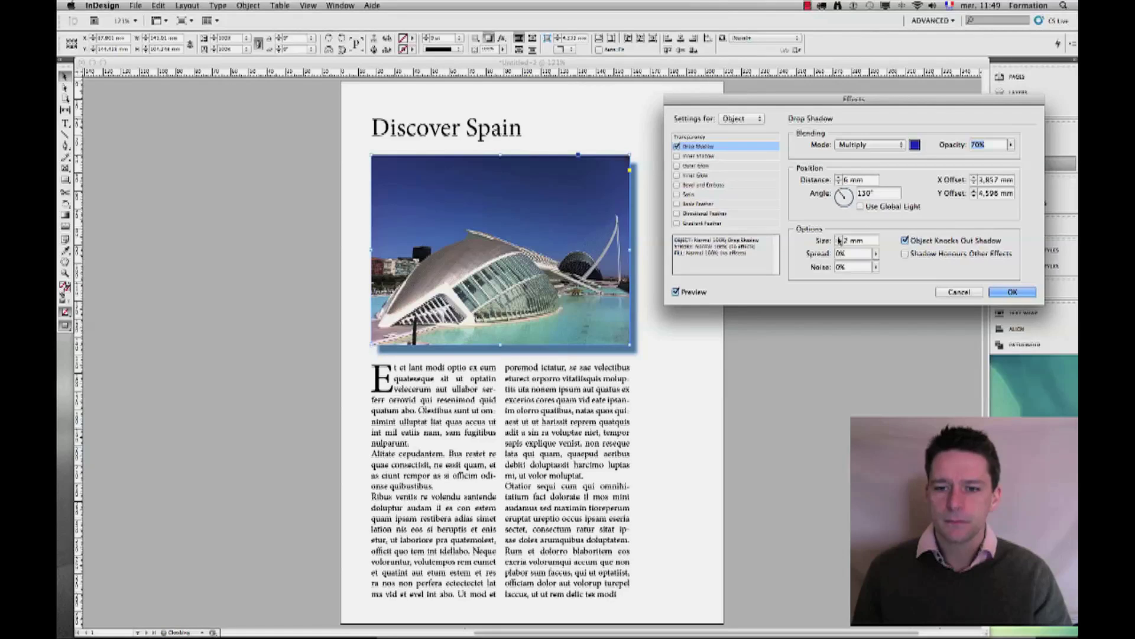
left_click(838, 237)
left_click_drag(866, 239, 842, 241)
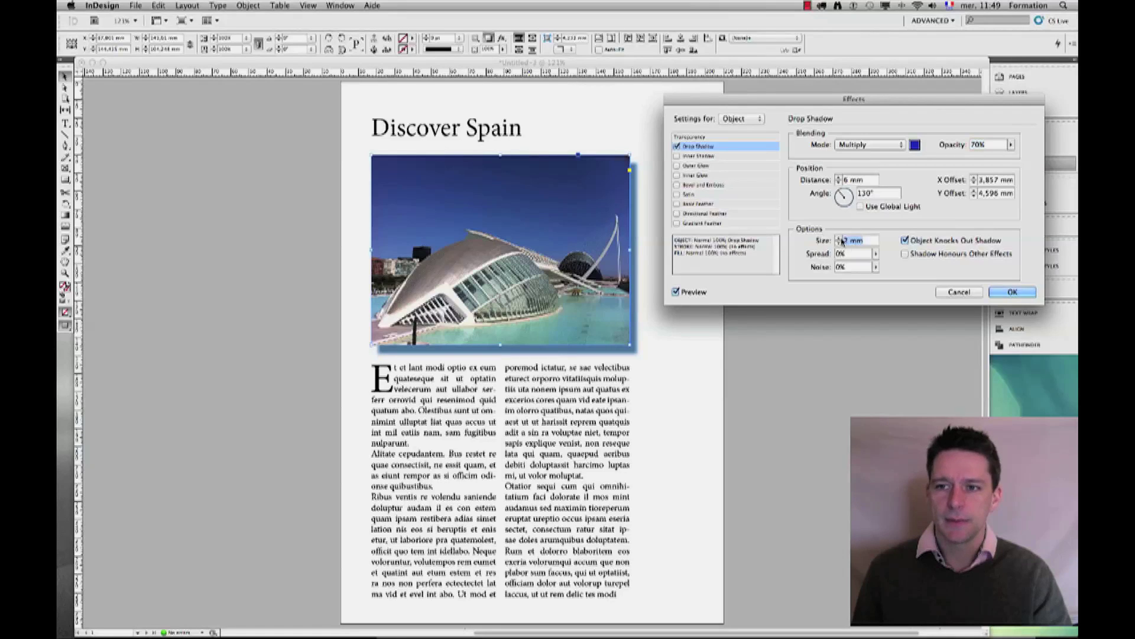
type("4 mm")
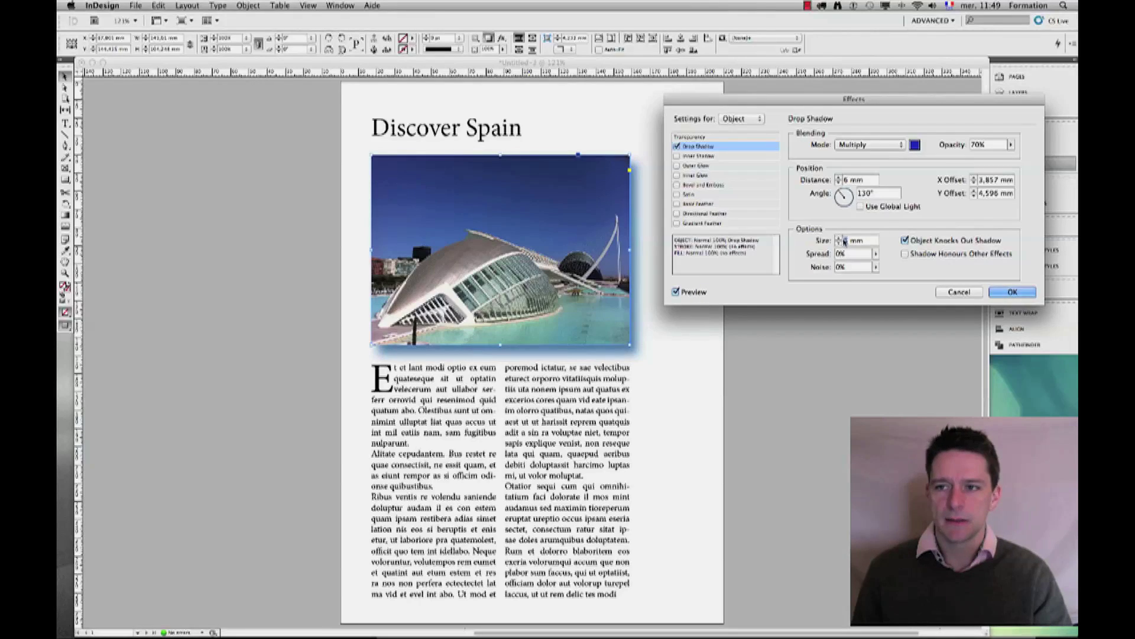
left_click_drag(989, 148, 965, 148)
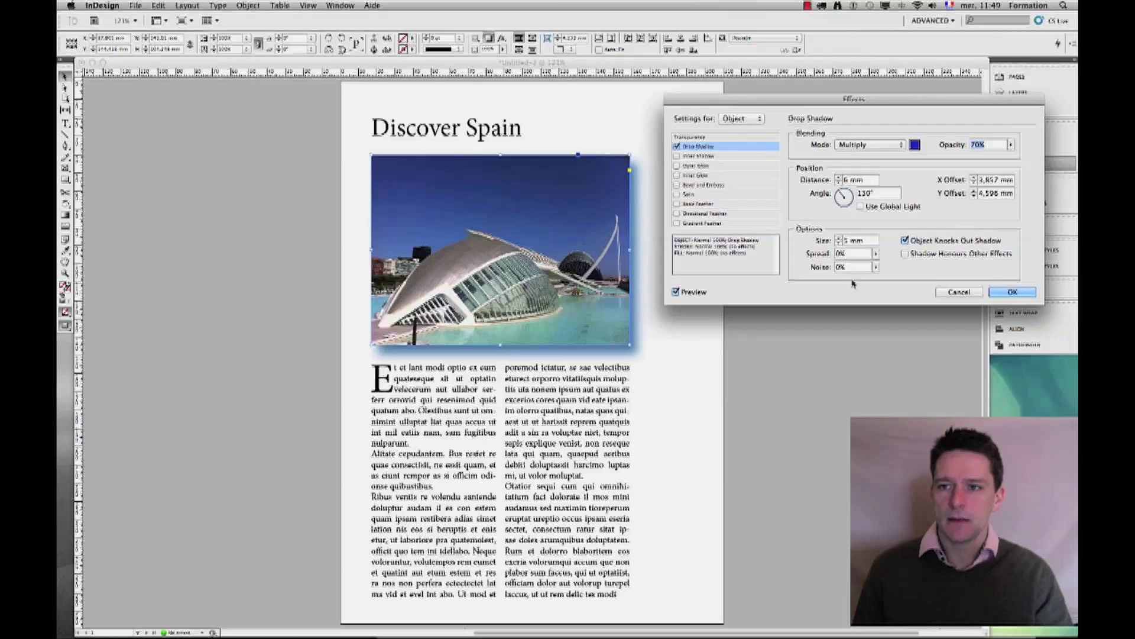
left_click_drag(850, 104, 840, 112)
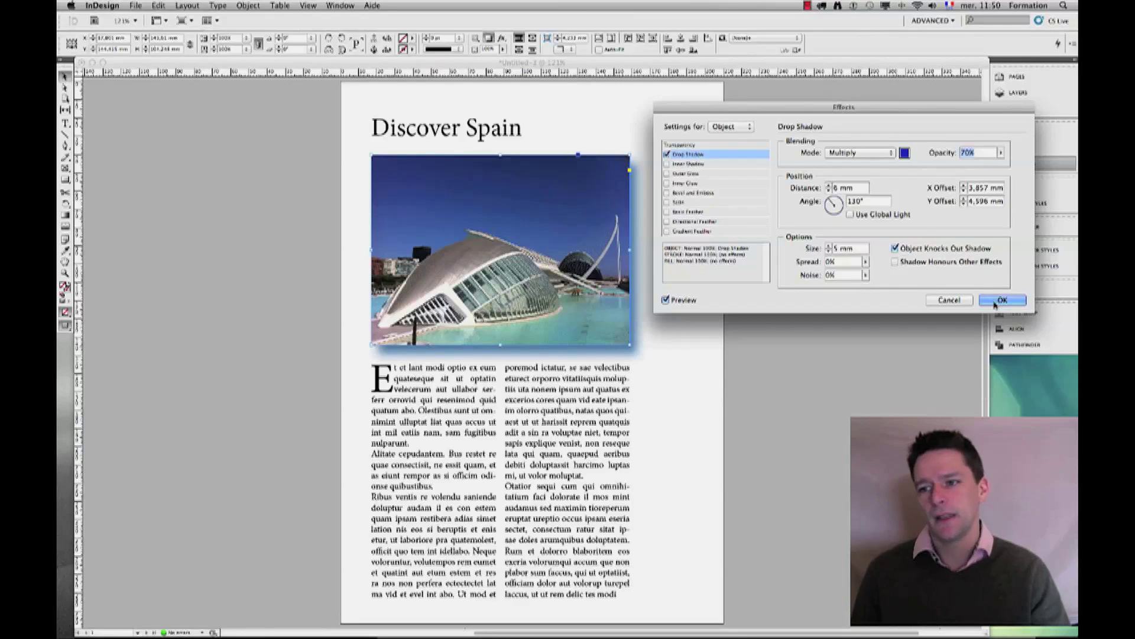
left_click(995, 304)
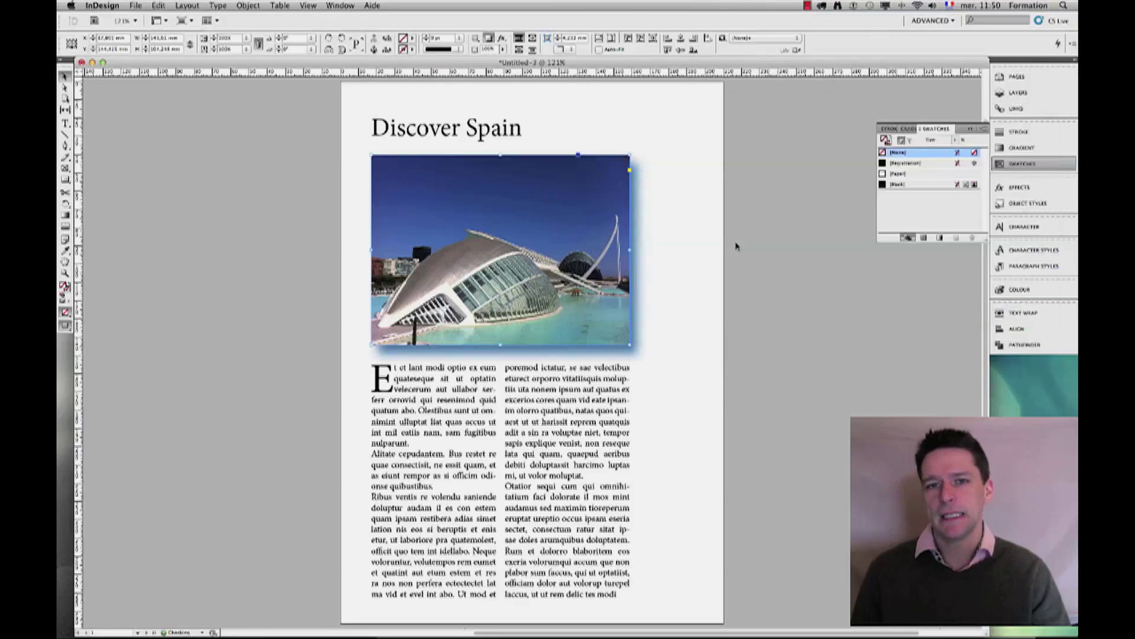
- Select the Discover Spain title frame and set its stroke to [None]
left_click(435, 135)
left_click(454, 108)
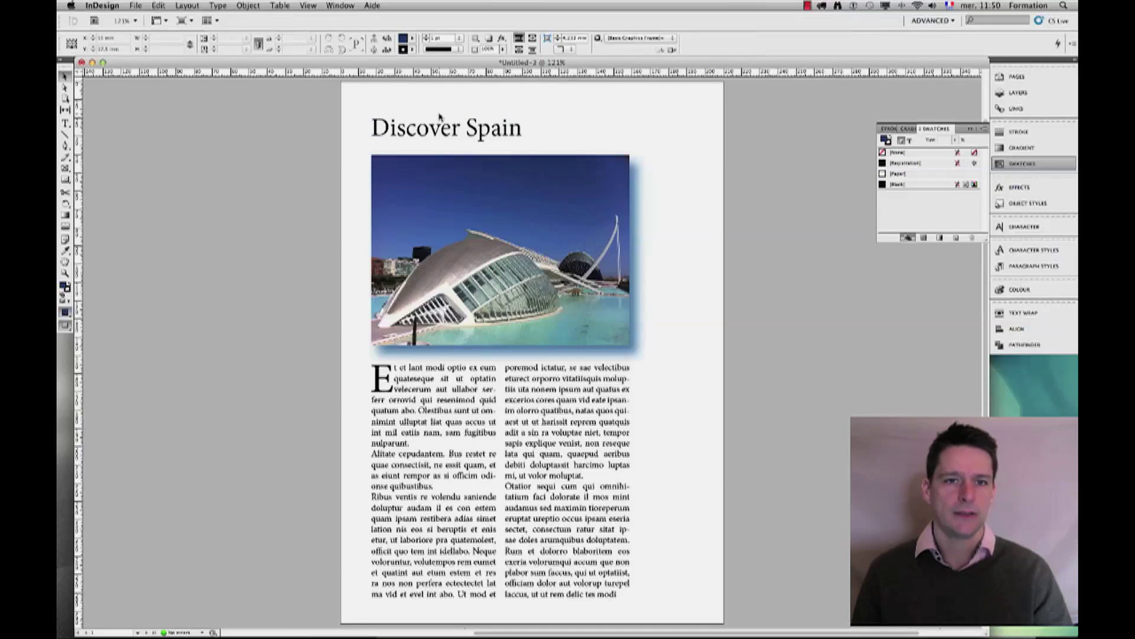
left_click(405, 128)
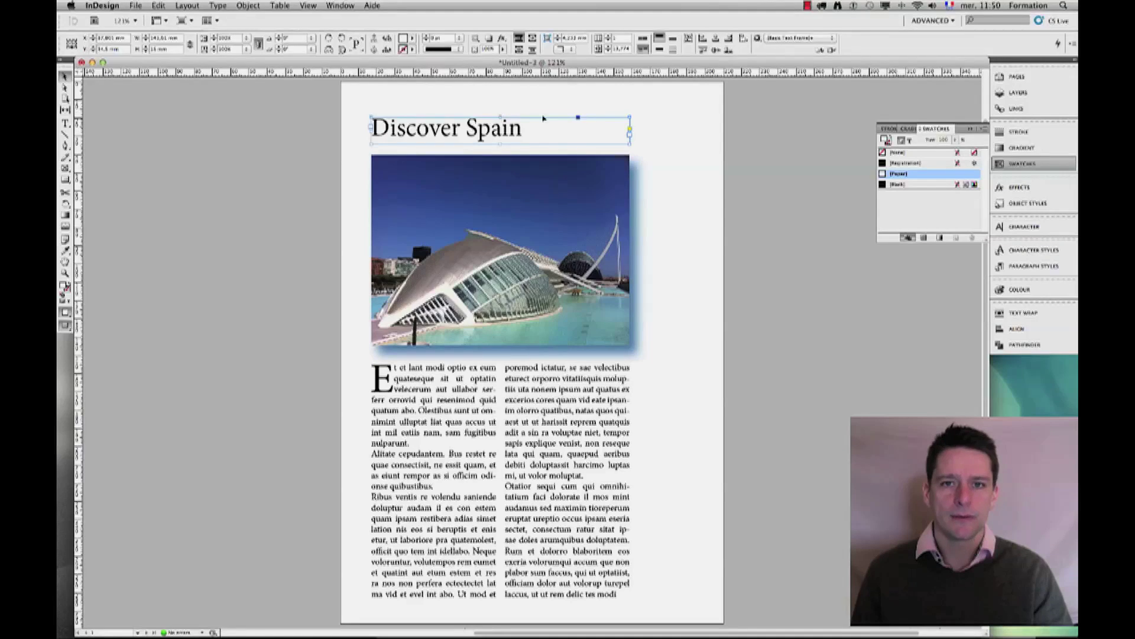
left_click_drag(543, 103, 557, 130)
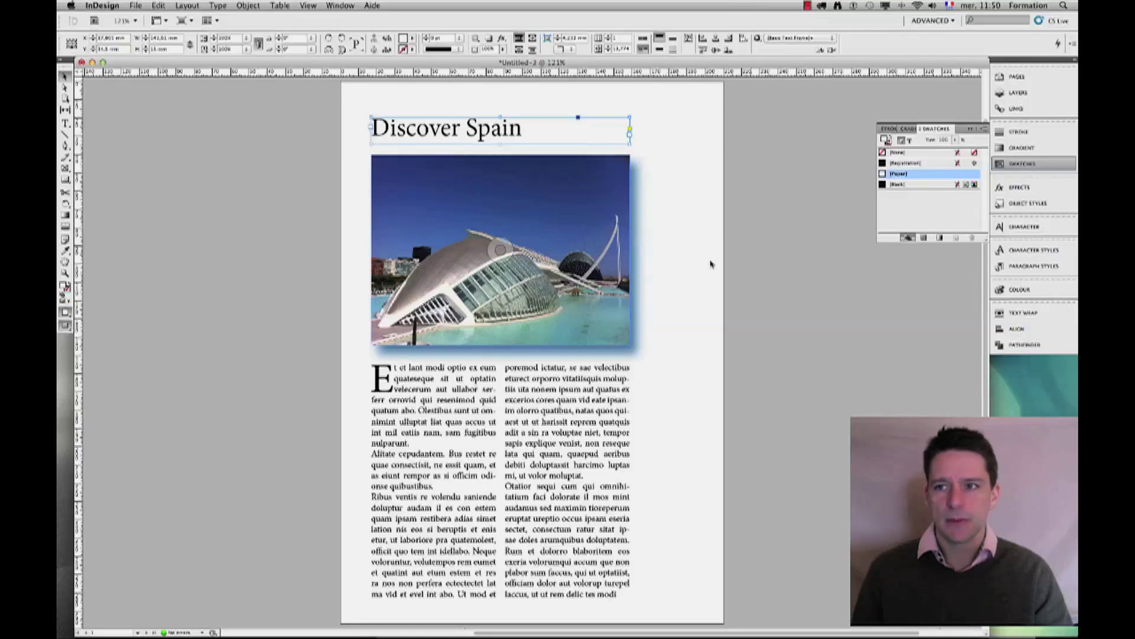
left_click(890, 153)
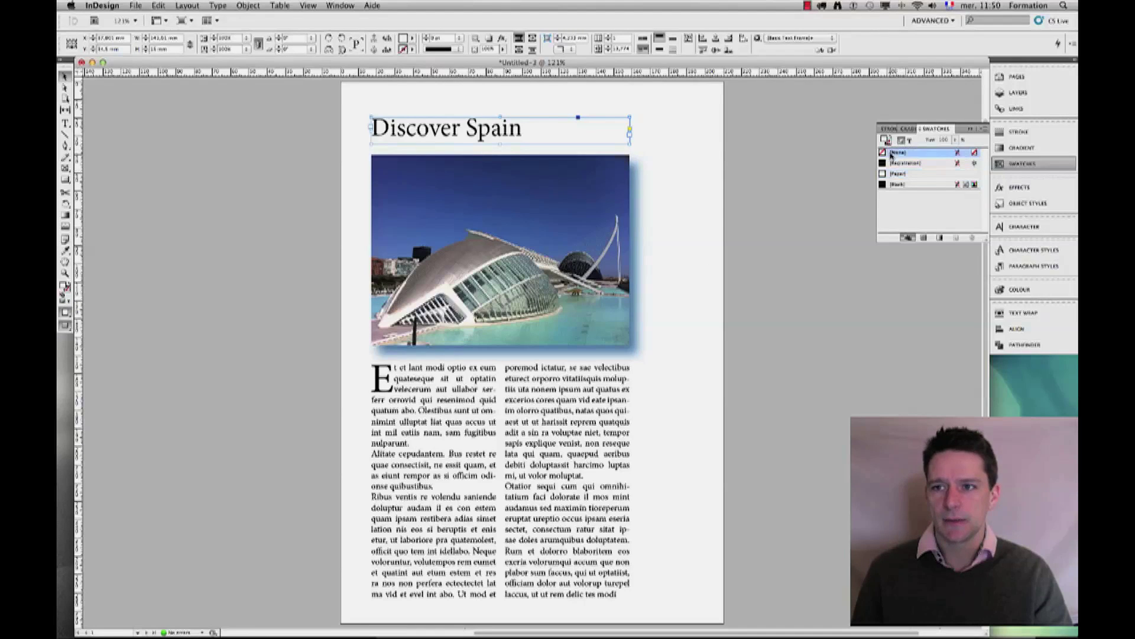
left_click(661, 123)
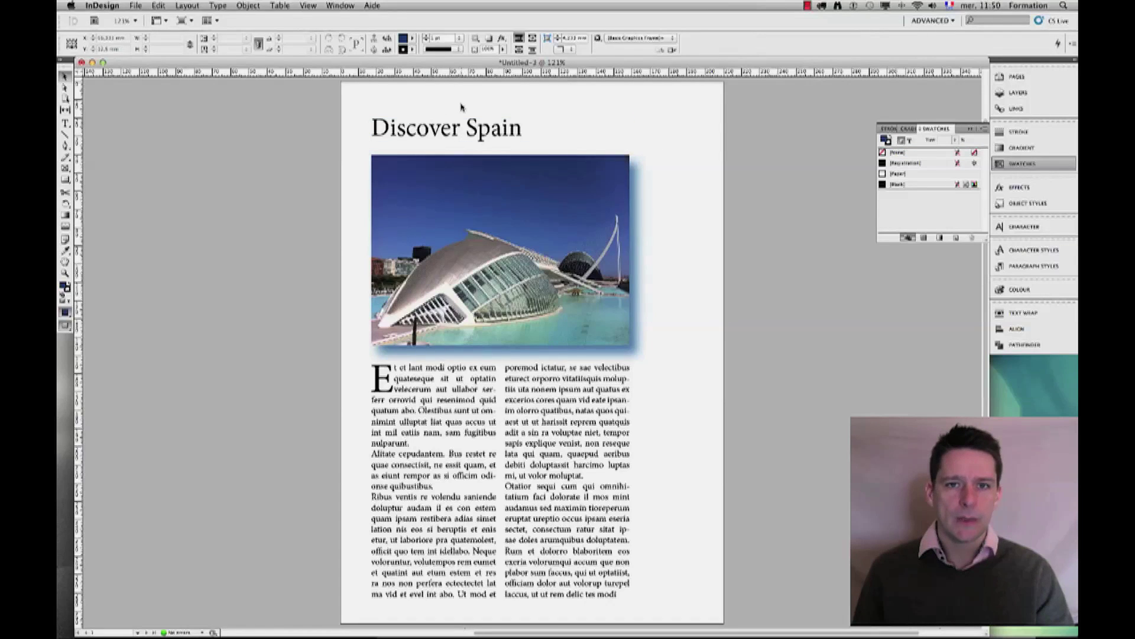
- Add a drop shadow to the Discover Spain headline frame
left_click(479, 126)
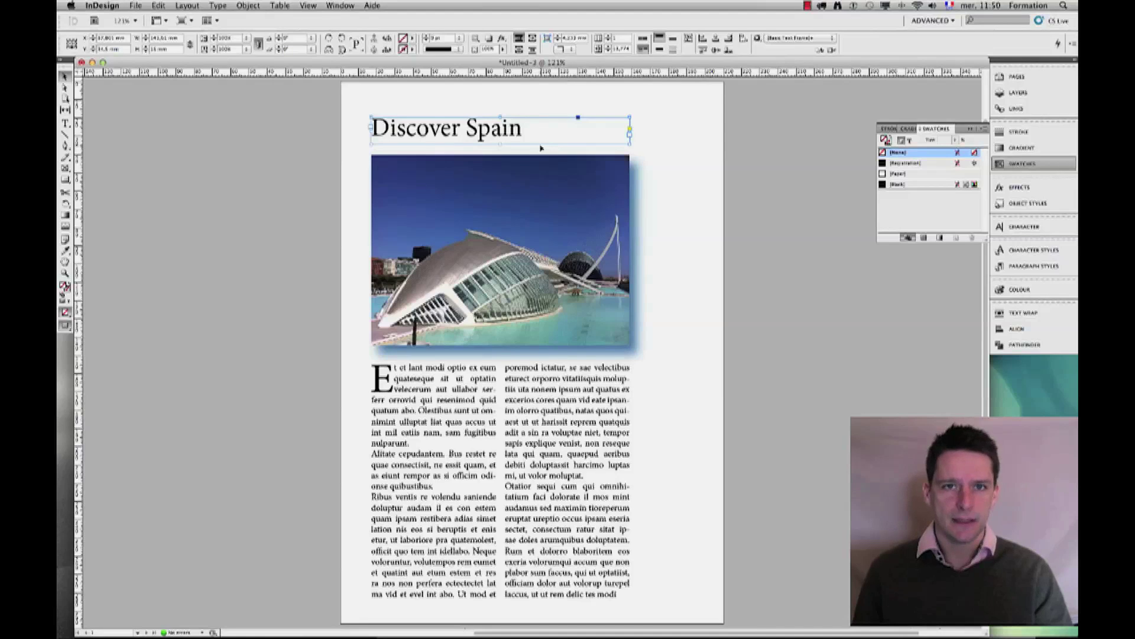
left_click(490, 39)
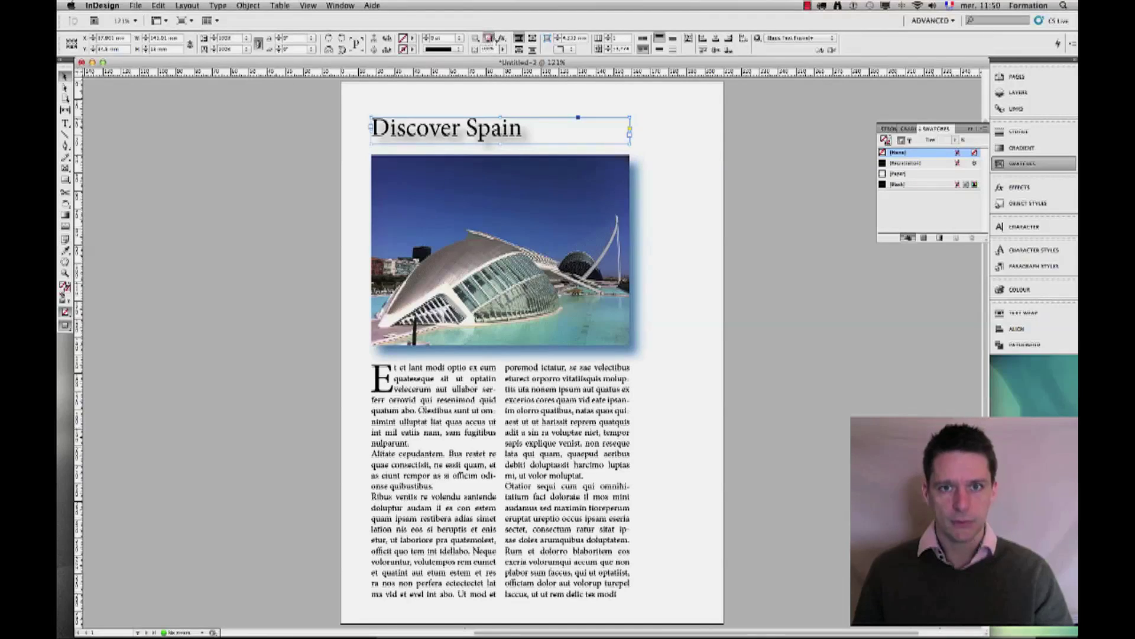
left_click(507, 99)
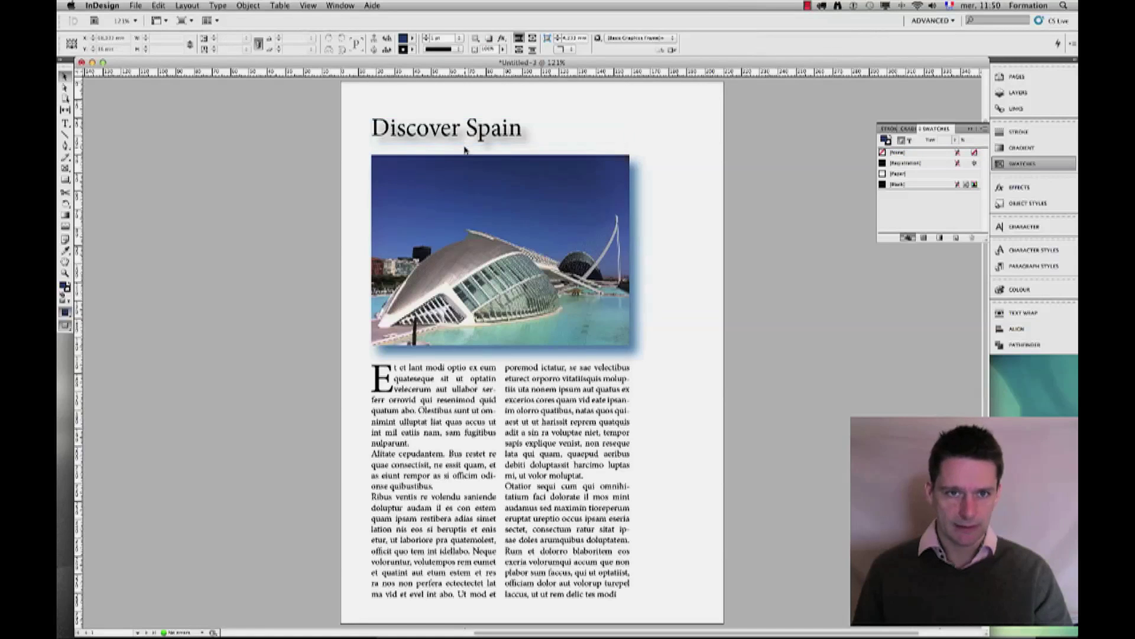
left_click(381, 141)
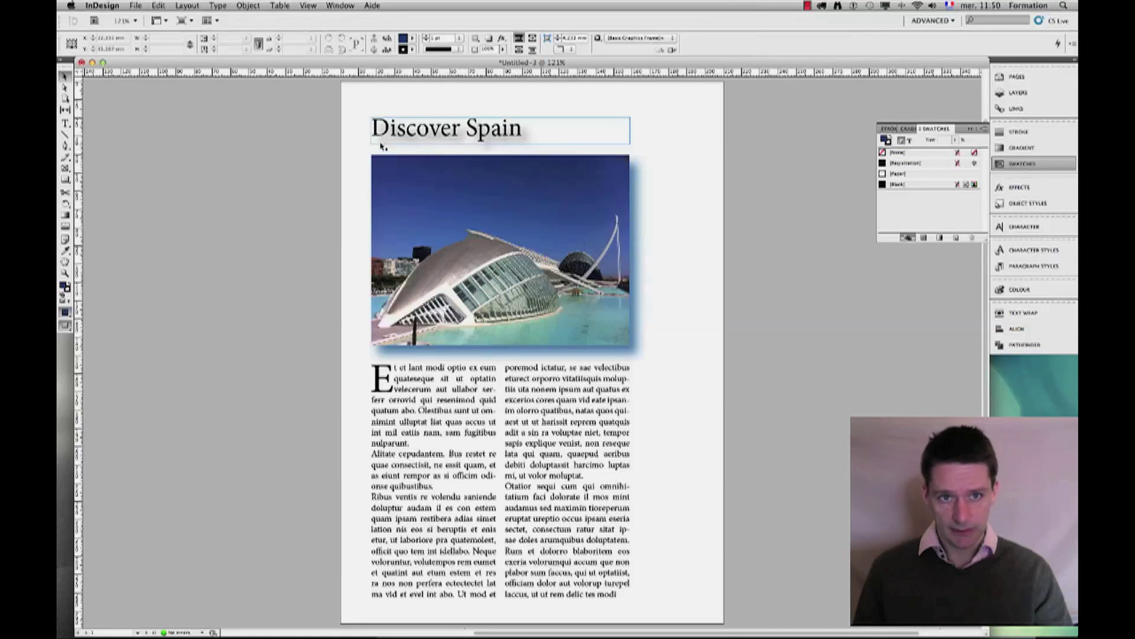
- Test the headline by appending 'this summer' and widening its frame
double_click(540, 138)
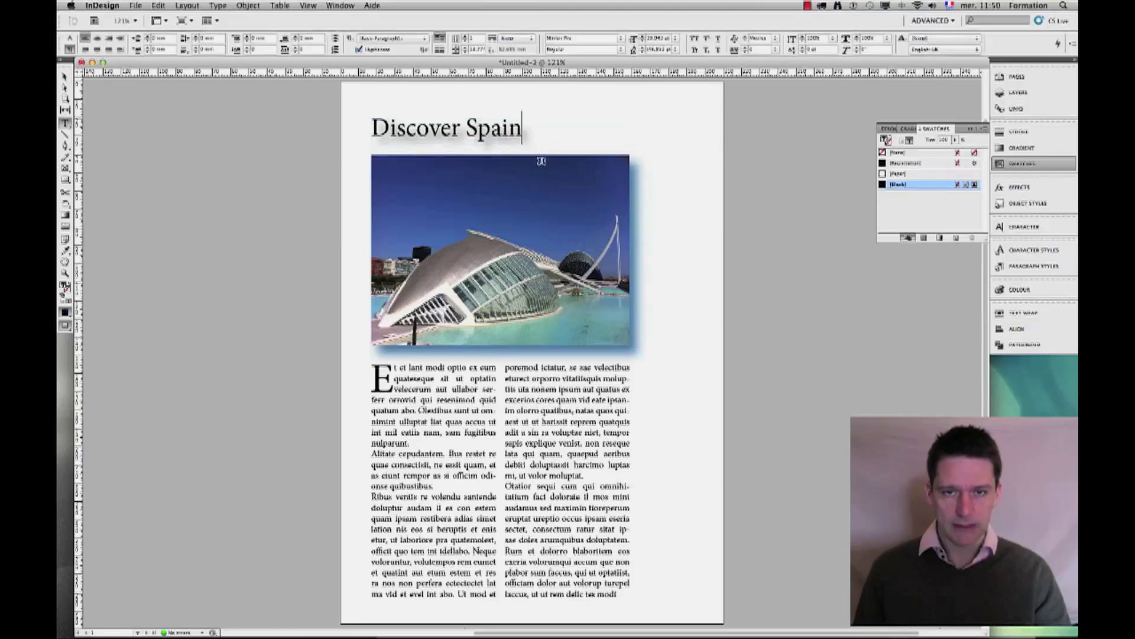
type("t")
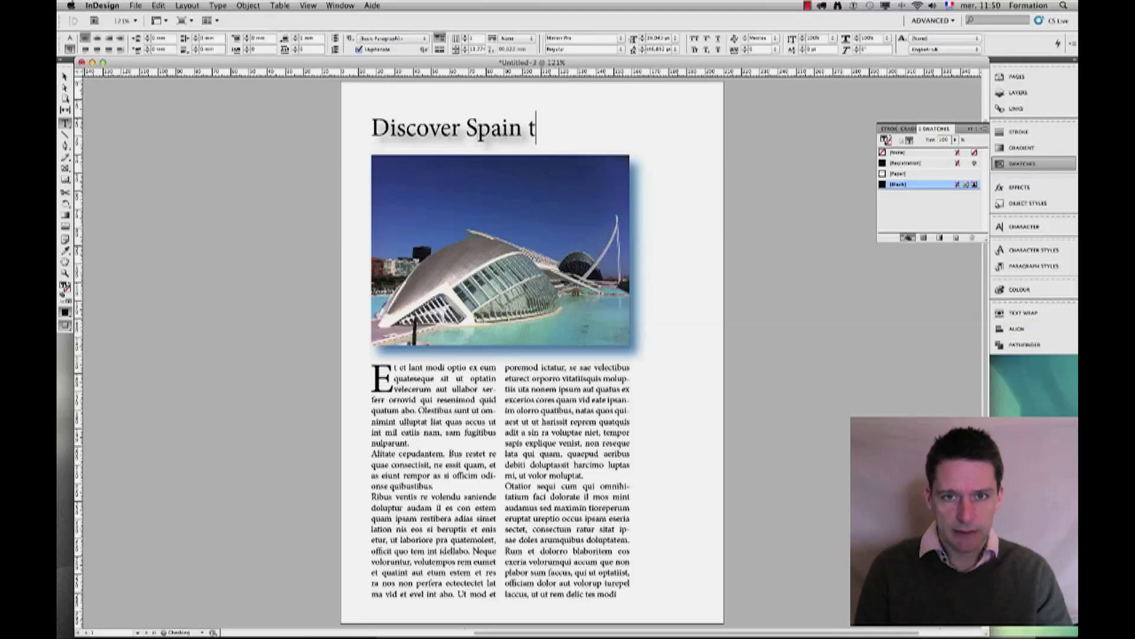
type("his")
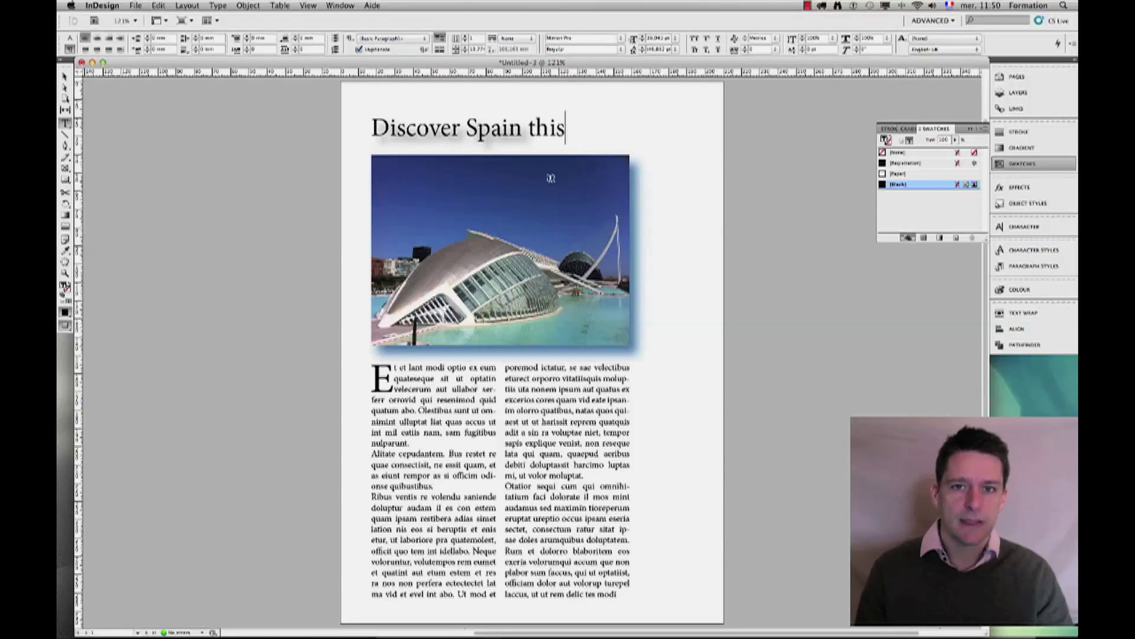
left_click(64, 78)
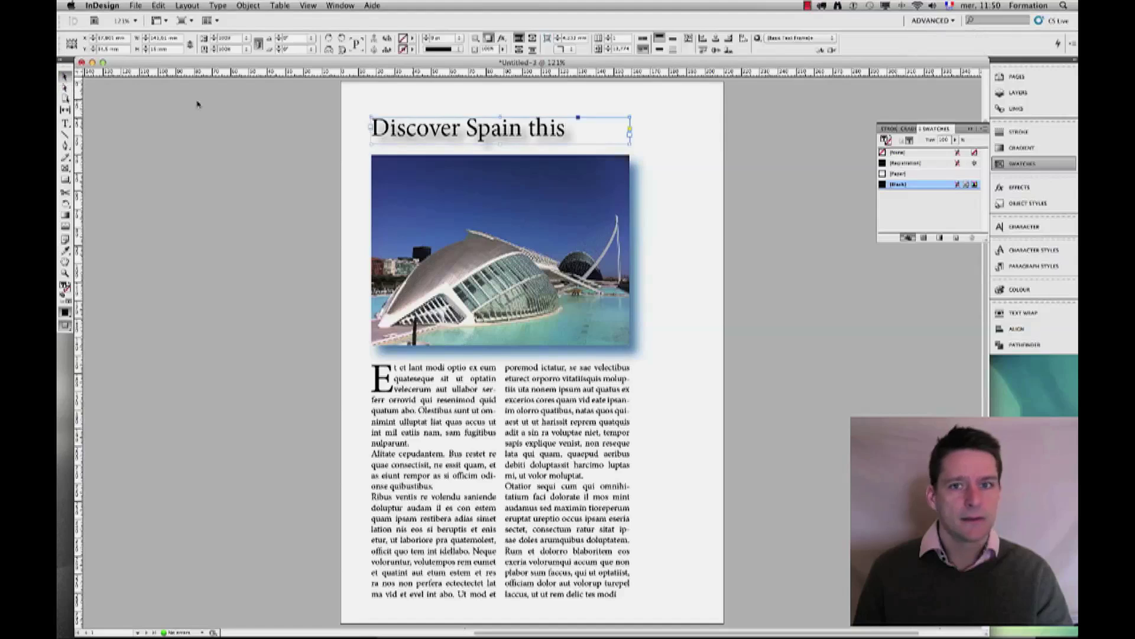
left_click_drag(632, 143, 685, 144)
double_click(590, 130)
type("summer")
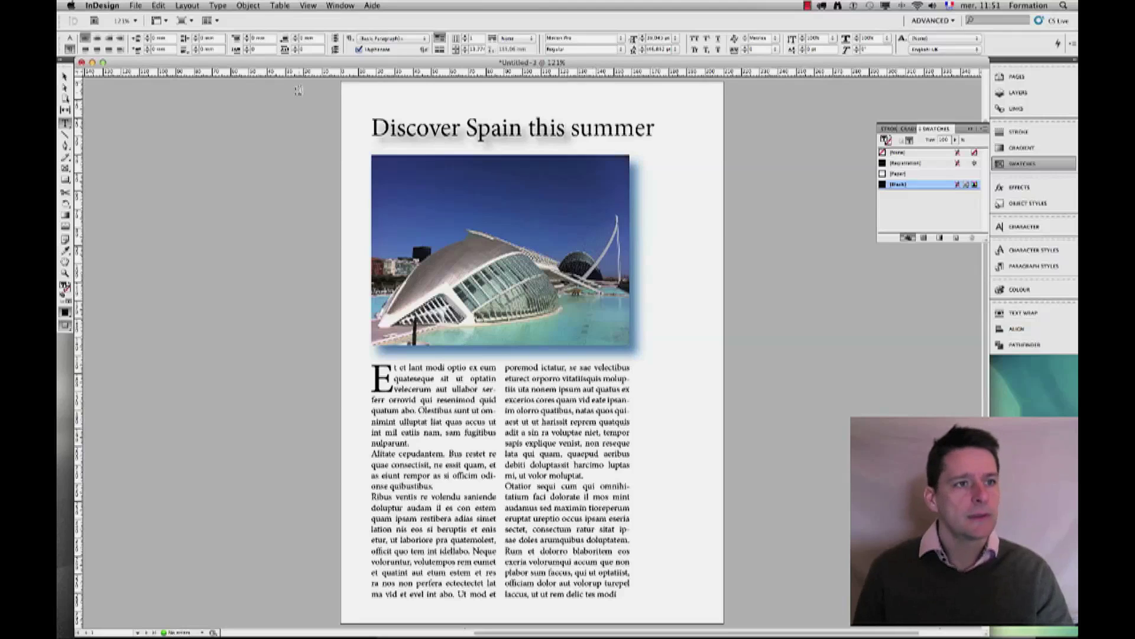
left_click(64, 77)
- Delete 'this summer' and narrow the headline frame back to its original width
left_click(680, 208)
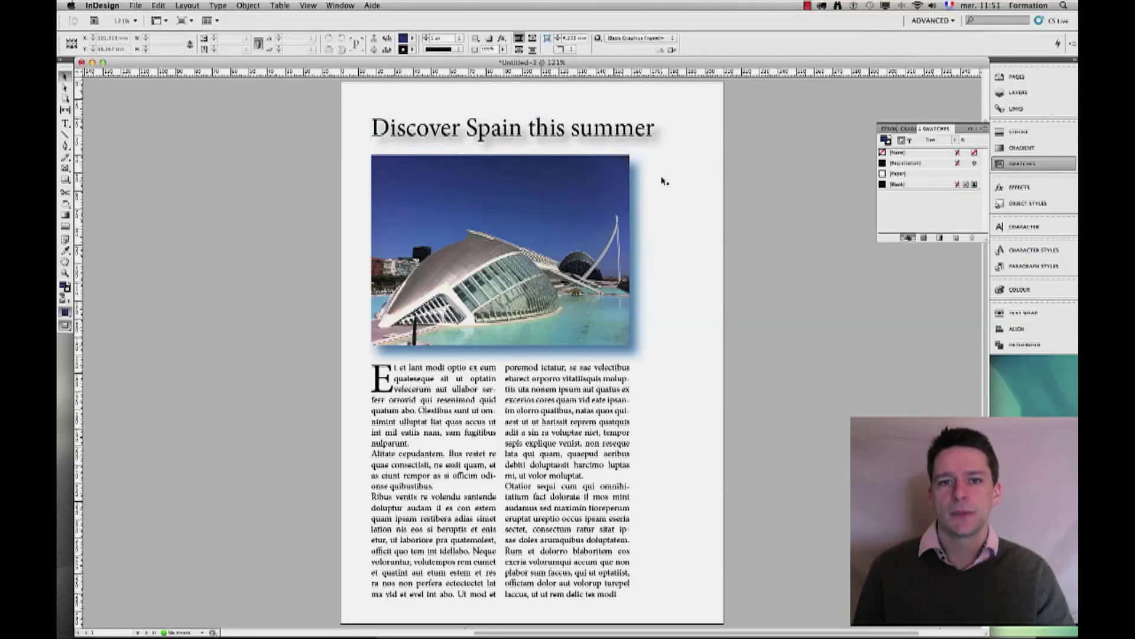
left_click(678, 131)
double_click(678, 131)
left_click_drag(523, 129, 787, 168)
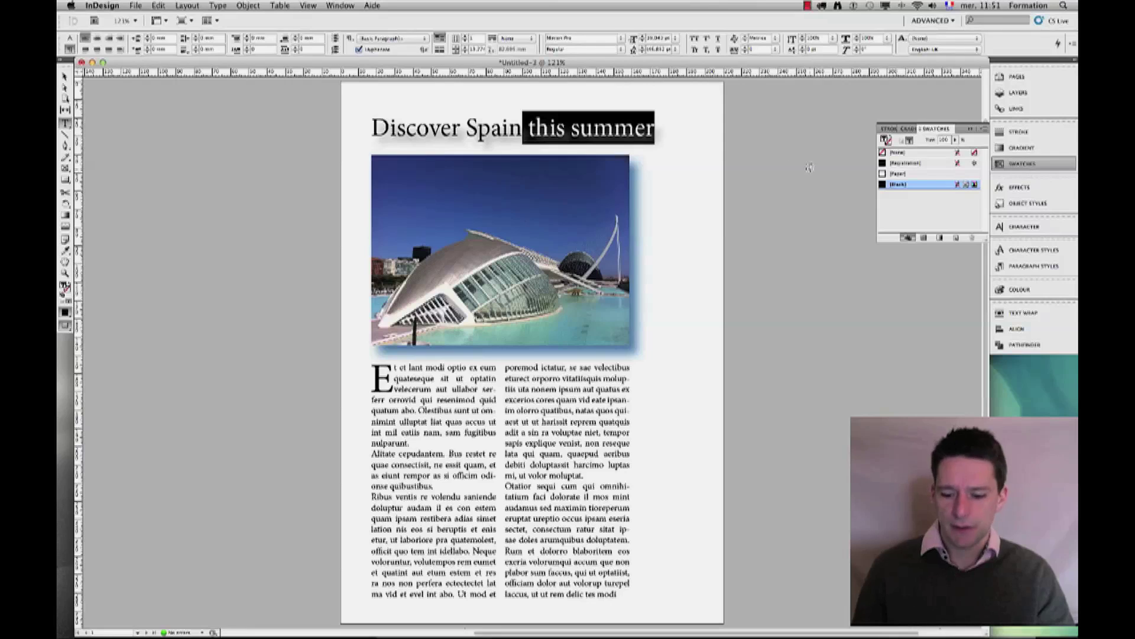
key("BackSpace")
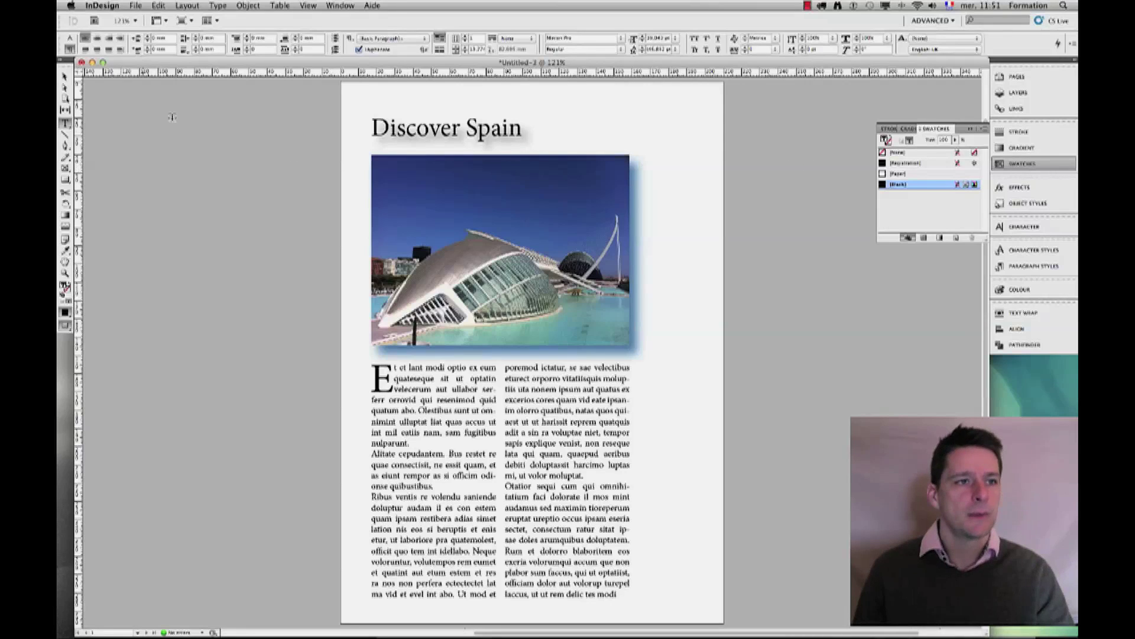
left_click(65, 77)
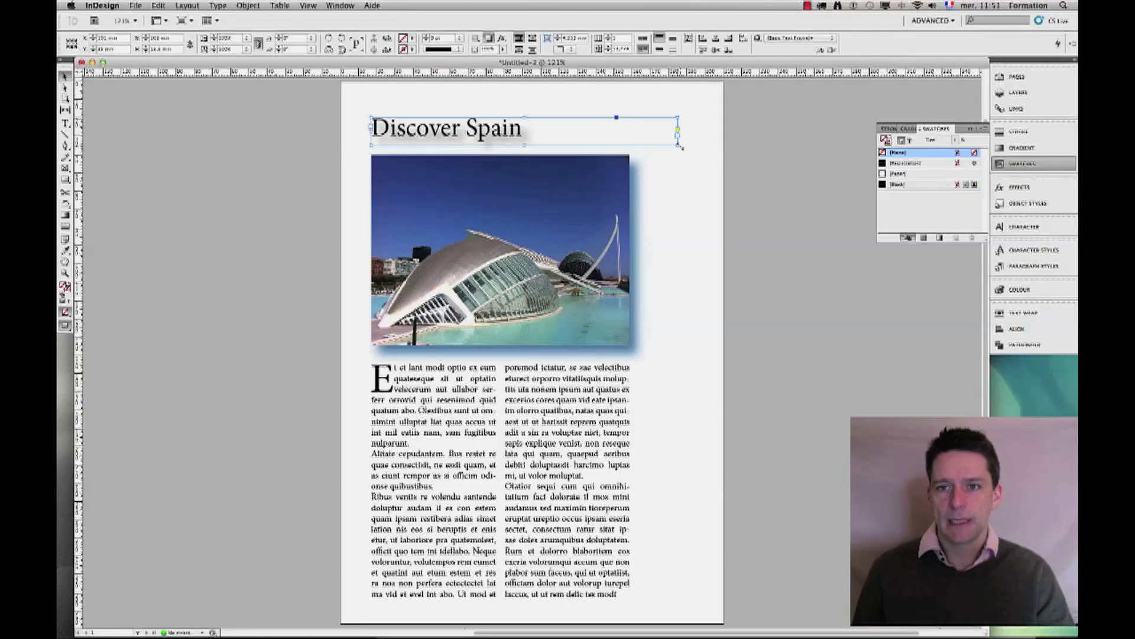
left_click_drag(679, 144, 631, 144)
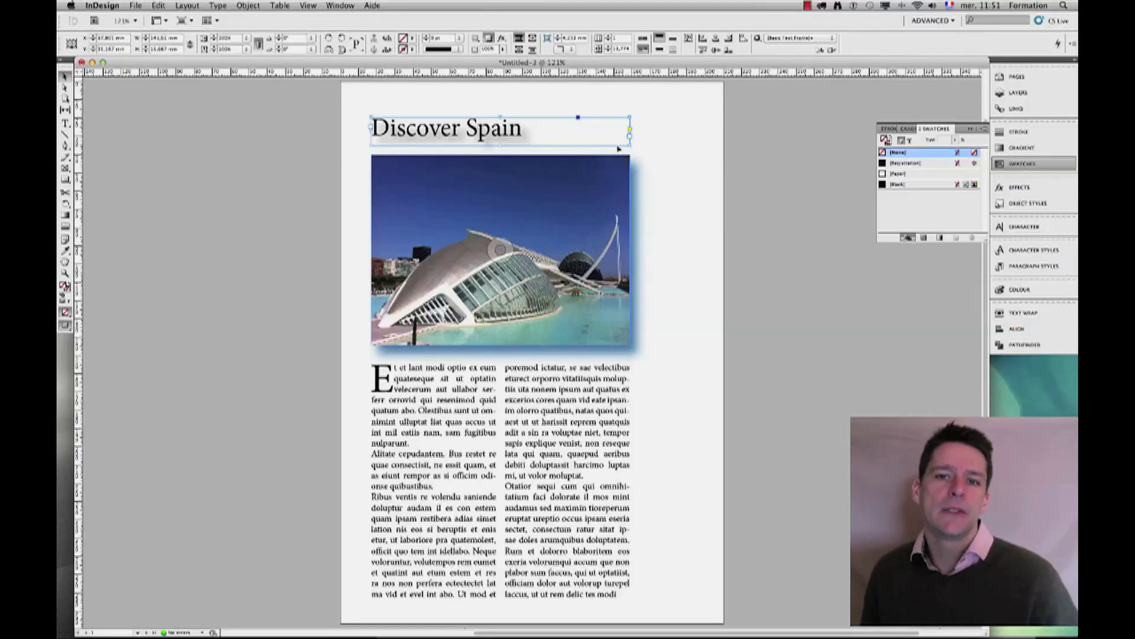
- Fill the Discover Spain title frame with Paper (white)
left_click(649, 132)
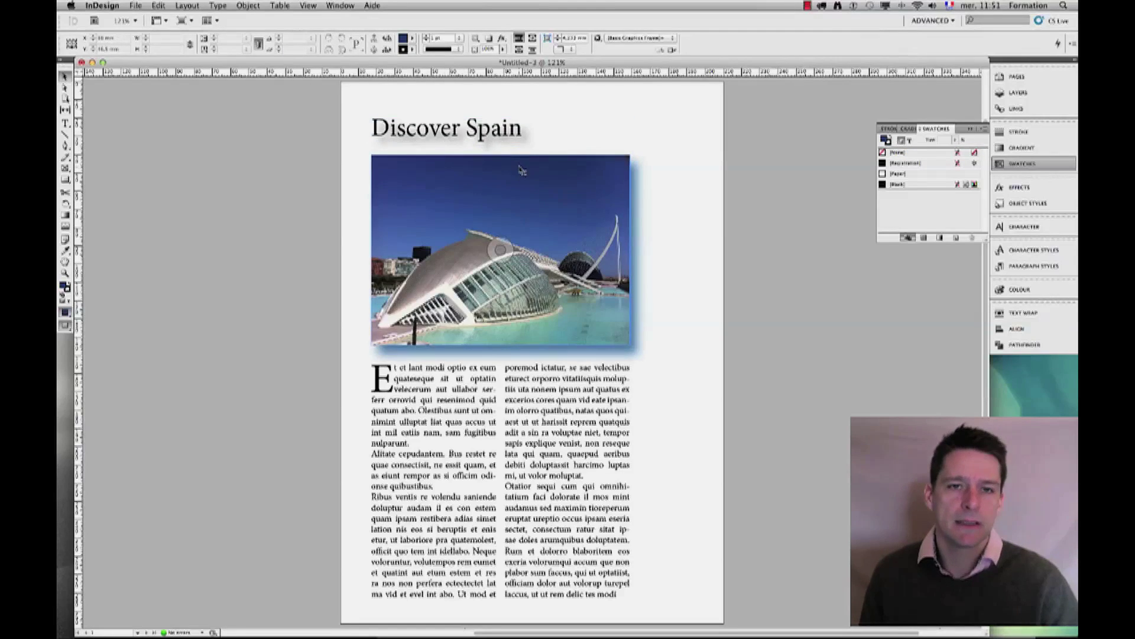
left_click(577, 127)
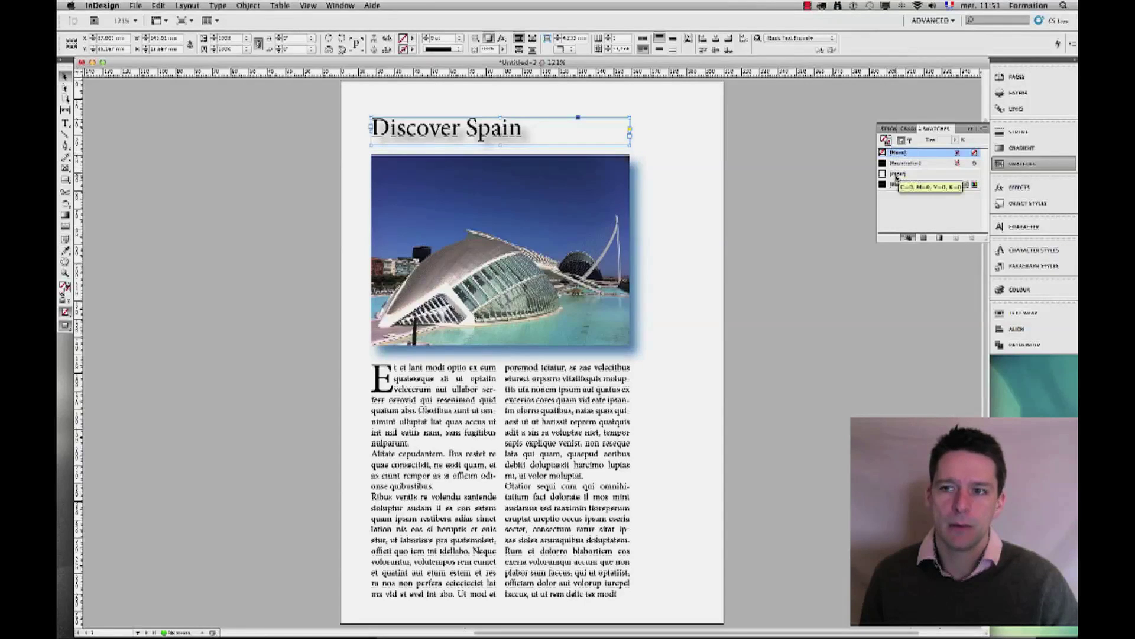
left_click(898, 176)
left_click(680, 183)
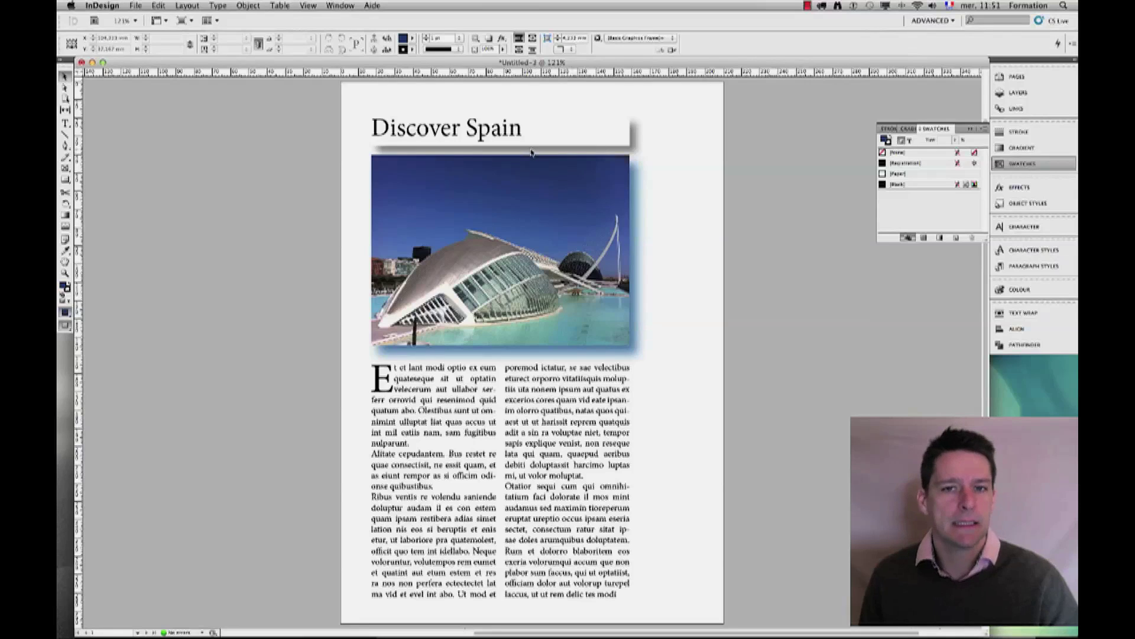
left_click(628, 138)
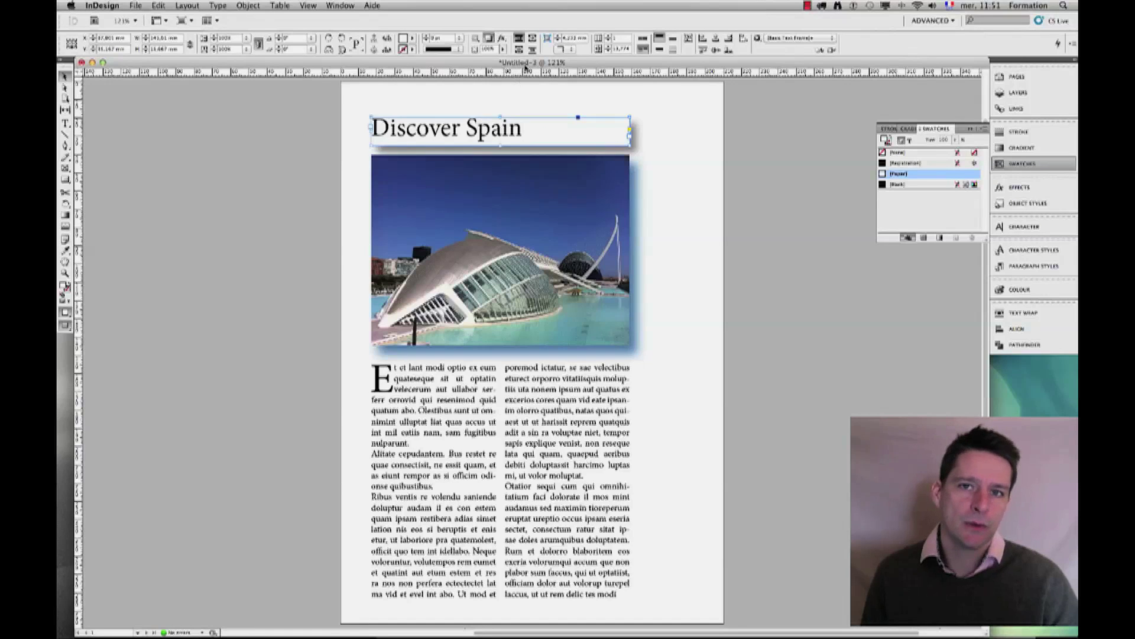
- Reduce the title frame's drop shadow opacity to 33% in the Drop Shadow settings
left_click(502, 38)
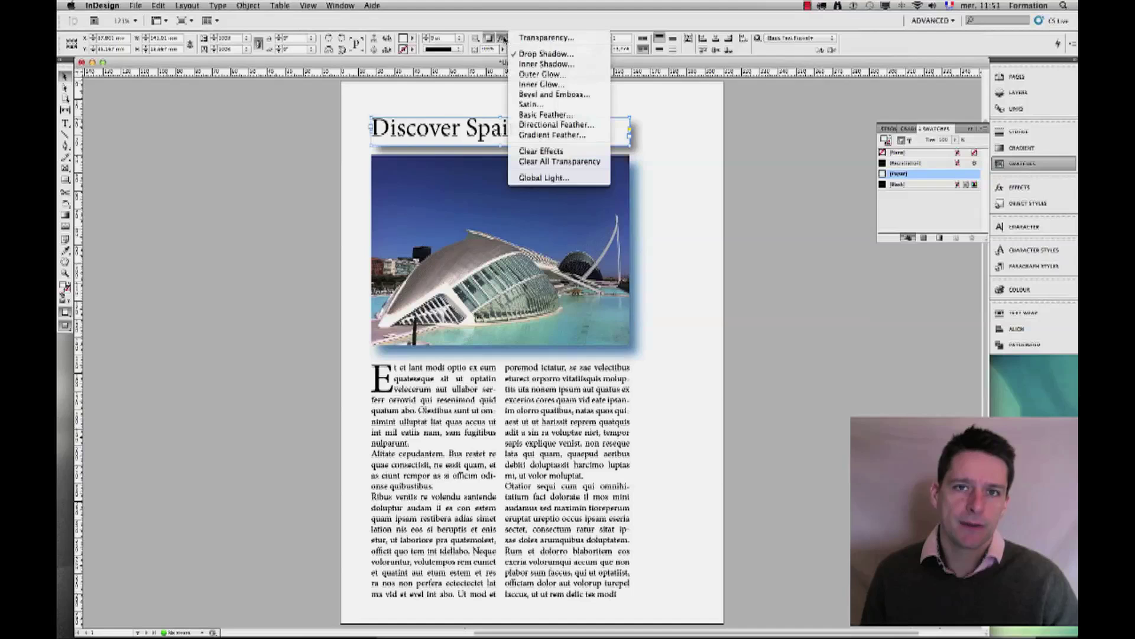
left_click(536, 54)
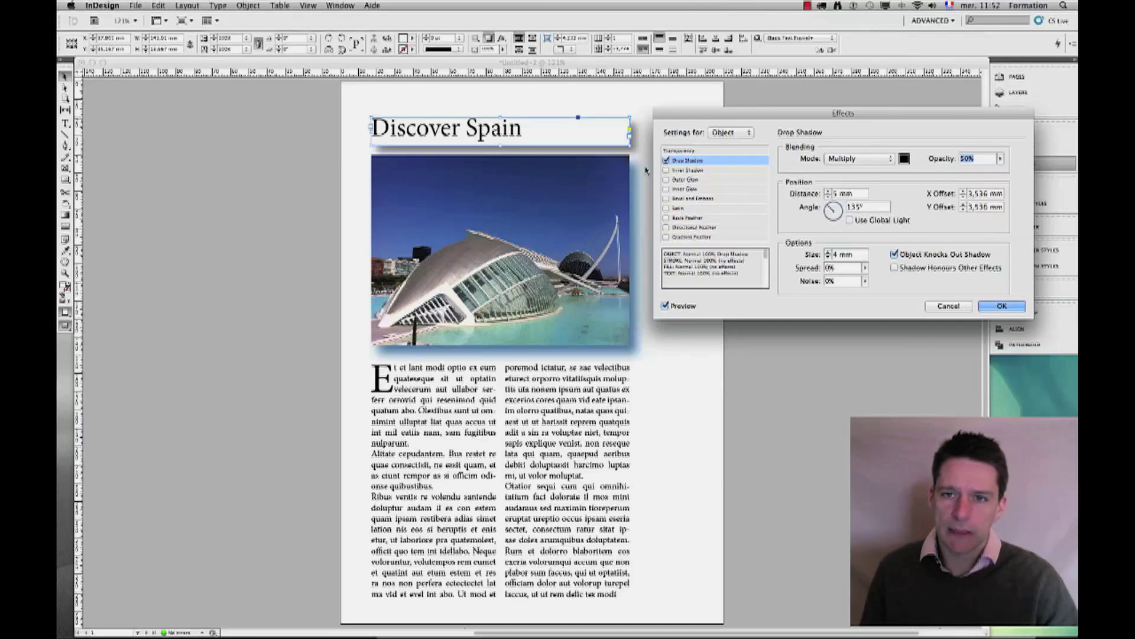
left_click(1001, 158)
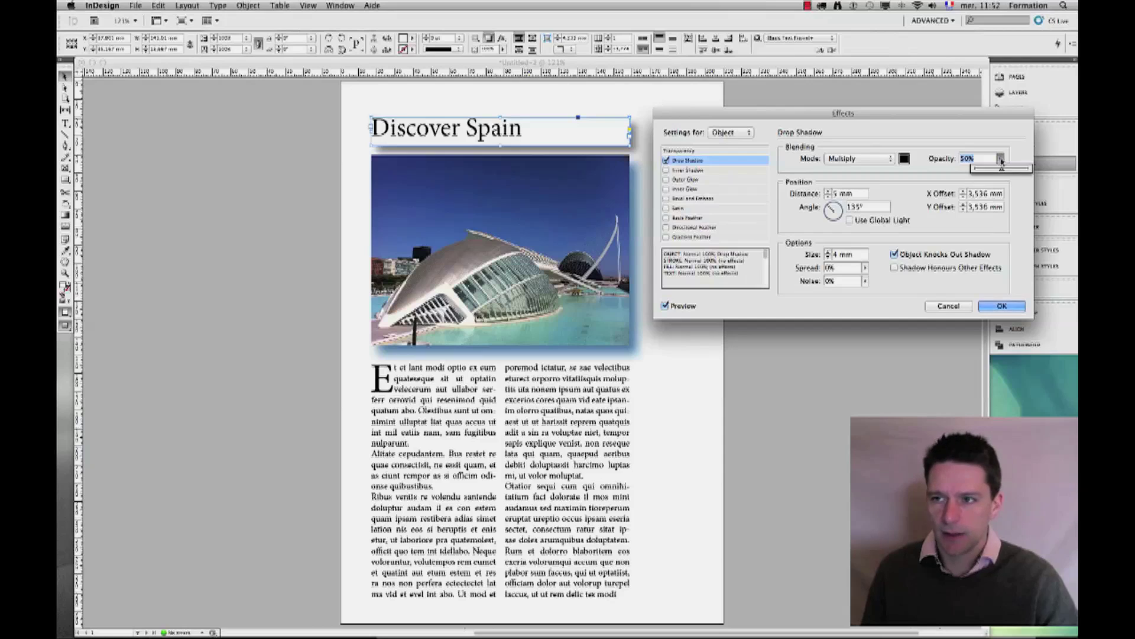
left_click(992, 171)
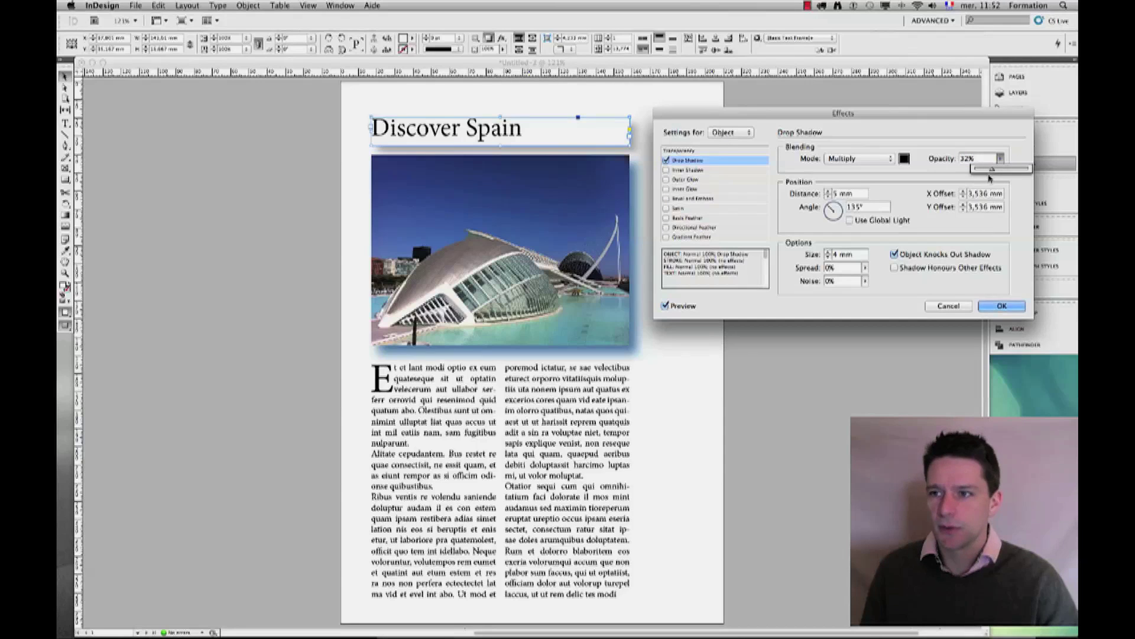
left_click_drag(992, 172, 993, 171)
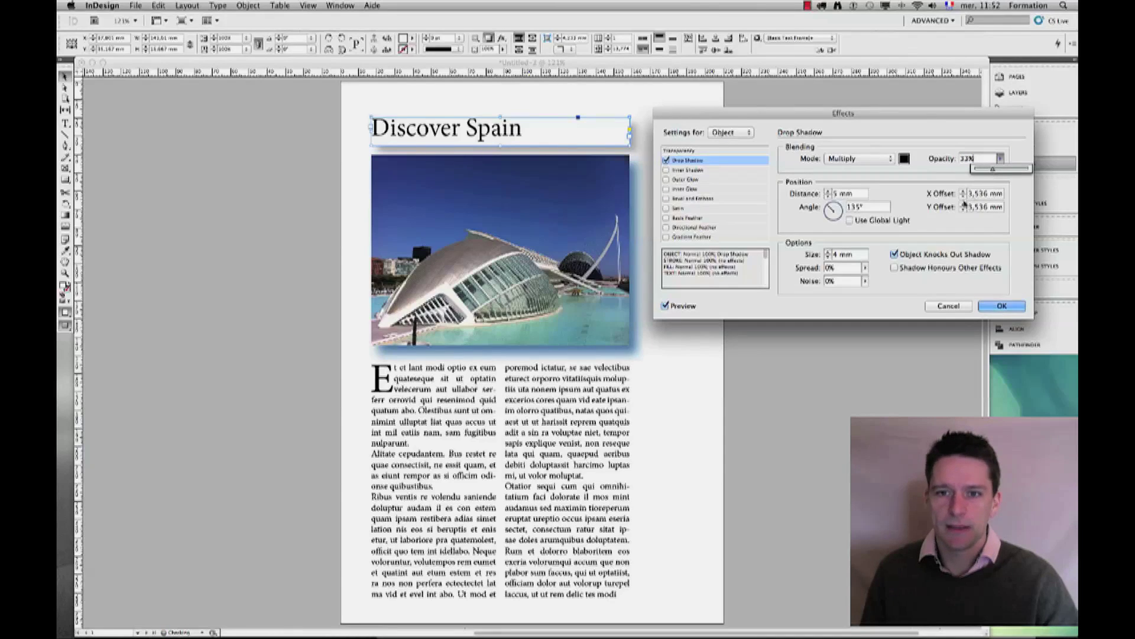
left_click(813, 135)
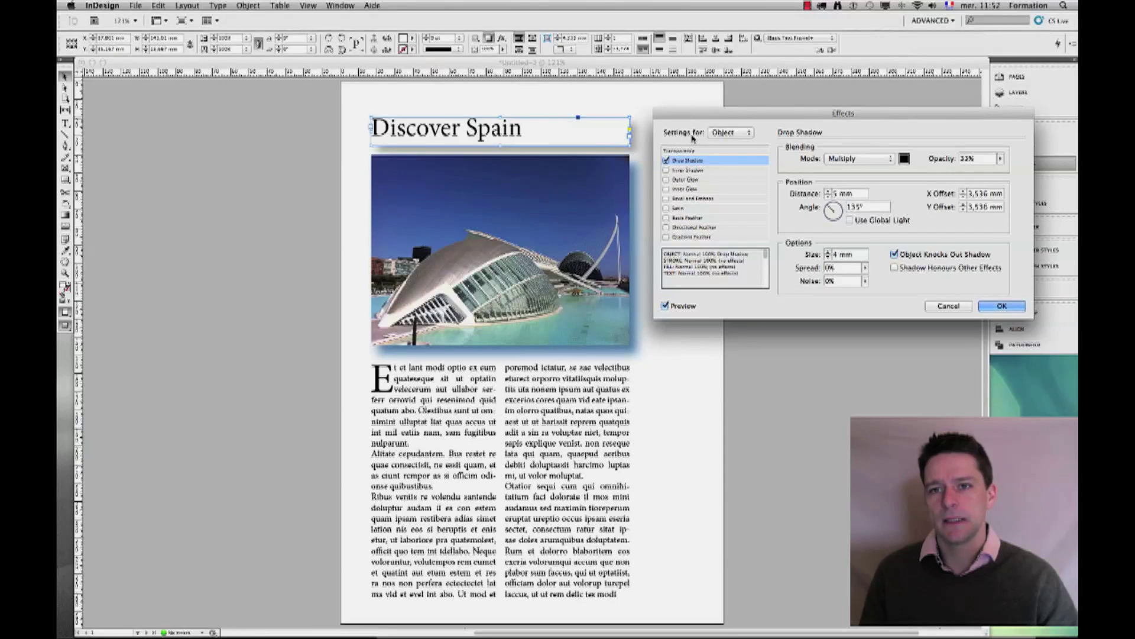
- Add a drop shadow to the text itself (38% opacity, 2 mm distance and size, 135°), comparing with Preview
left_click(712, 137)
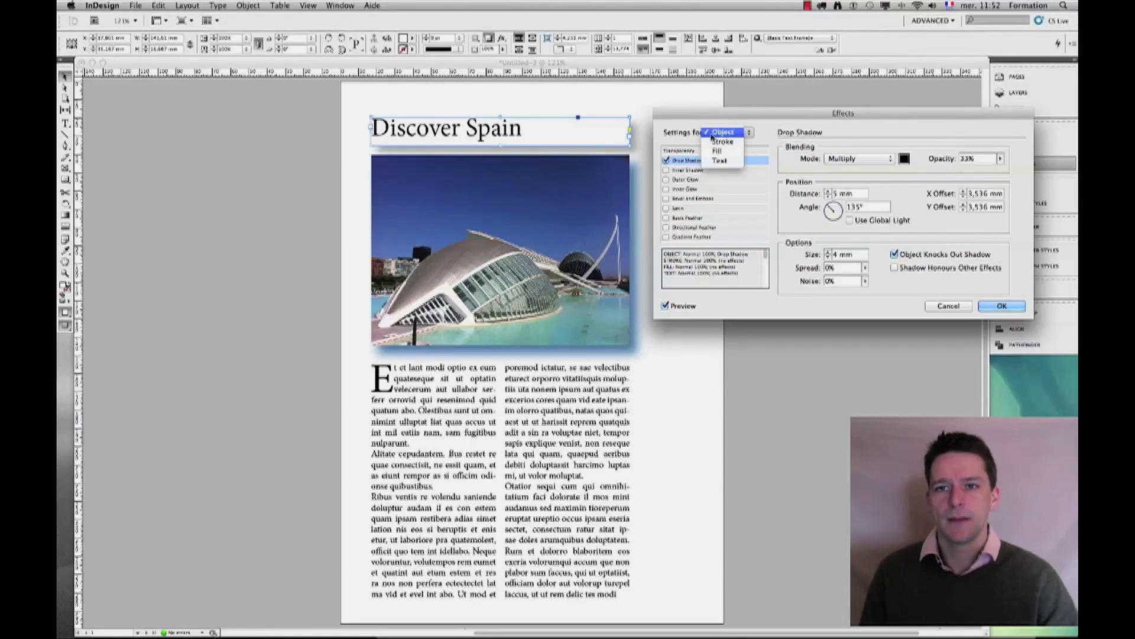
left_click(722, 161)
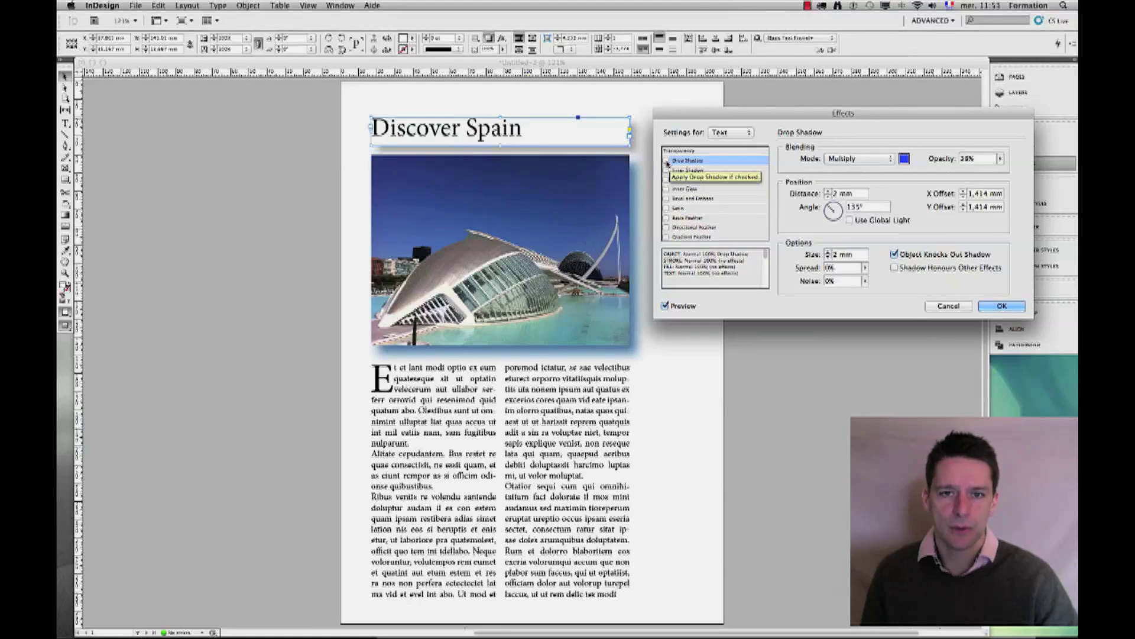
left_click(666, 161)
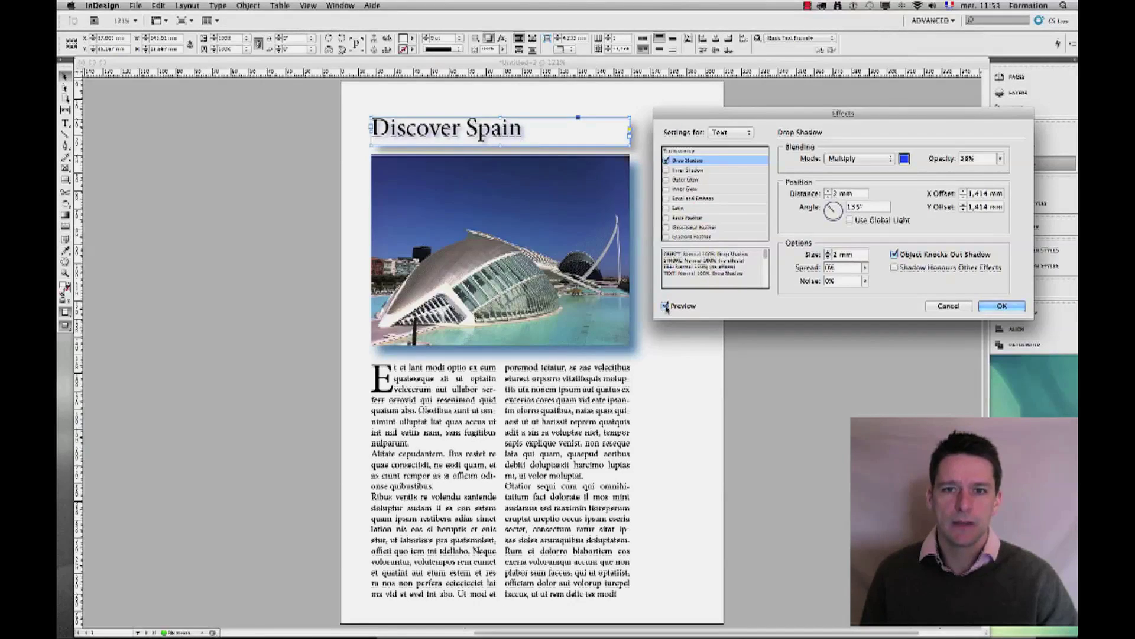
left_click(666, 307)
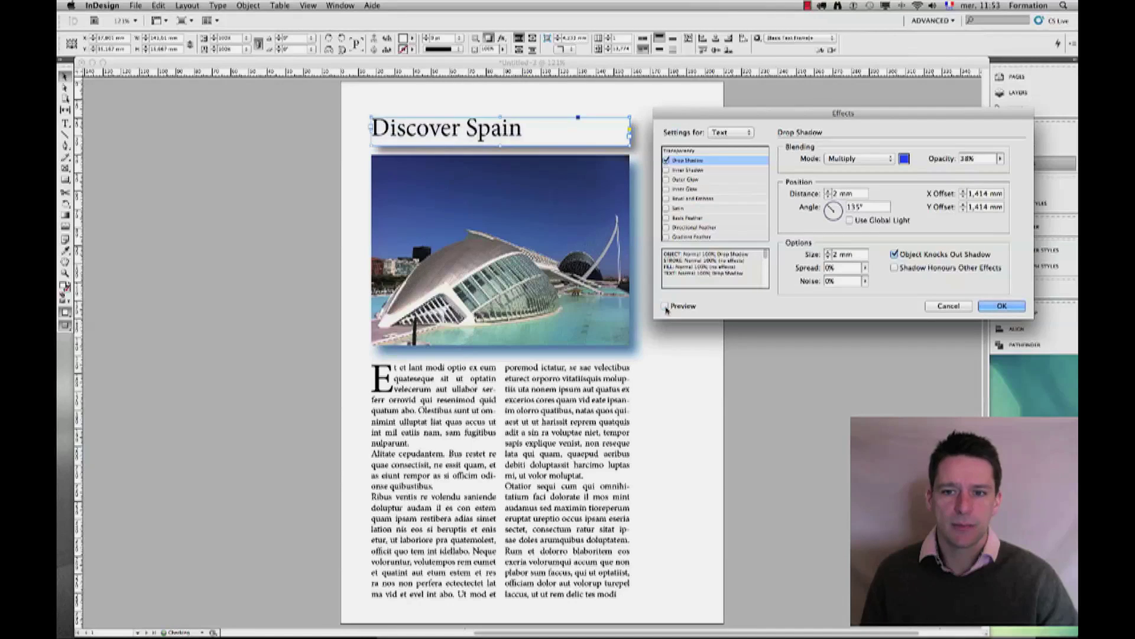
left_click(667, 307)
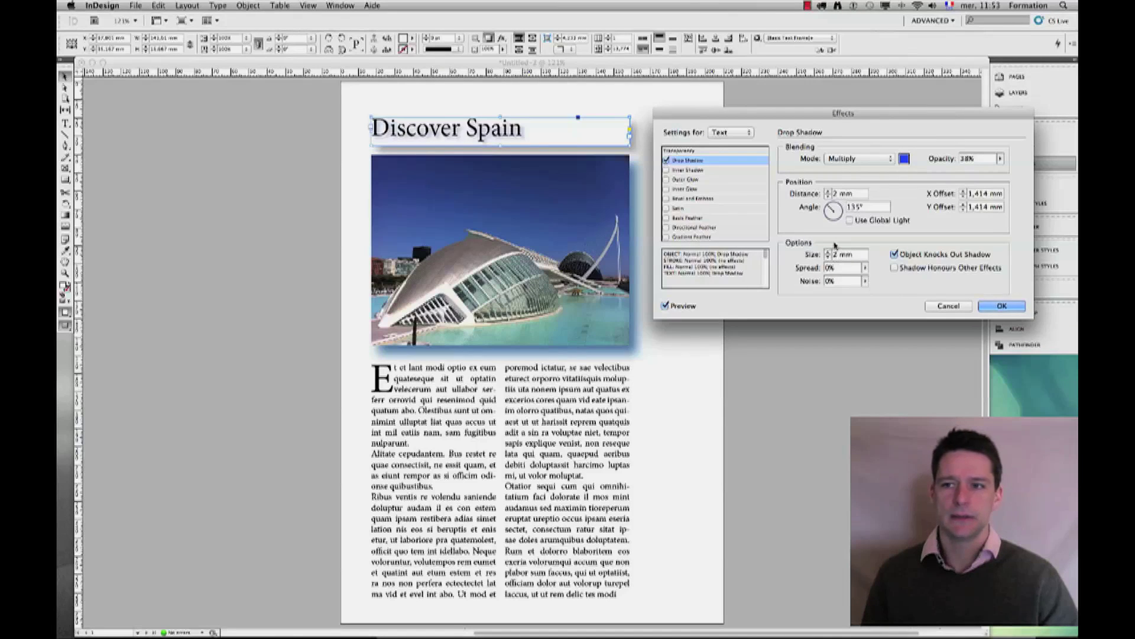
- Set the text shadow colour to the Black swatch
left_click(904, 158)
left_click(787, 356)
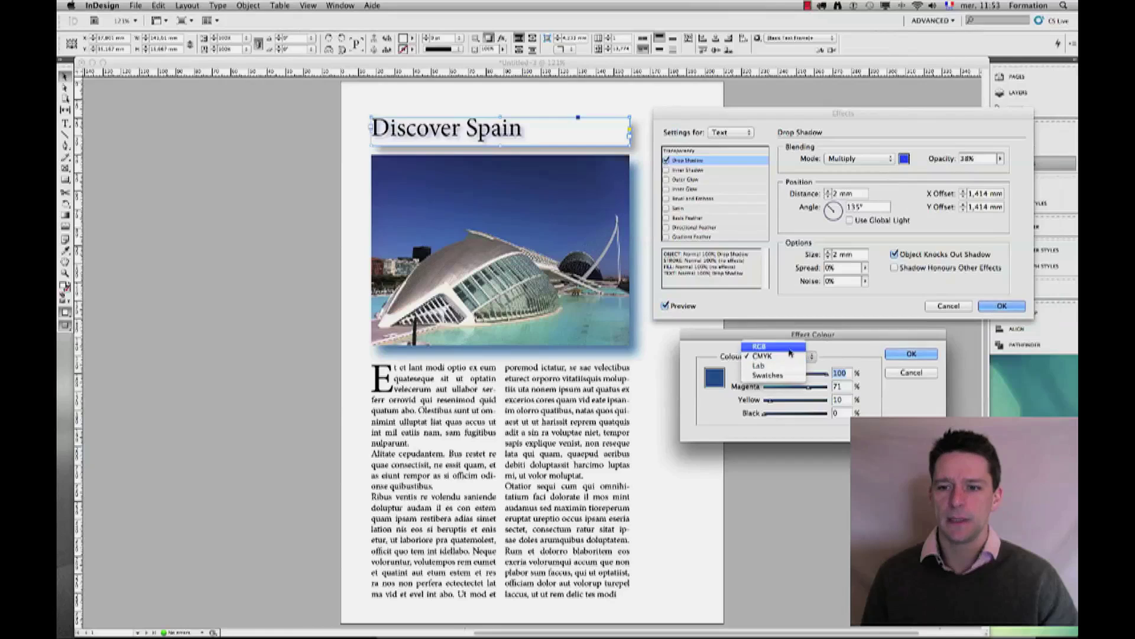
left_click(767, 375)
left_click(773, 383)
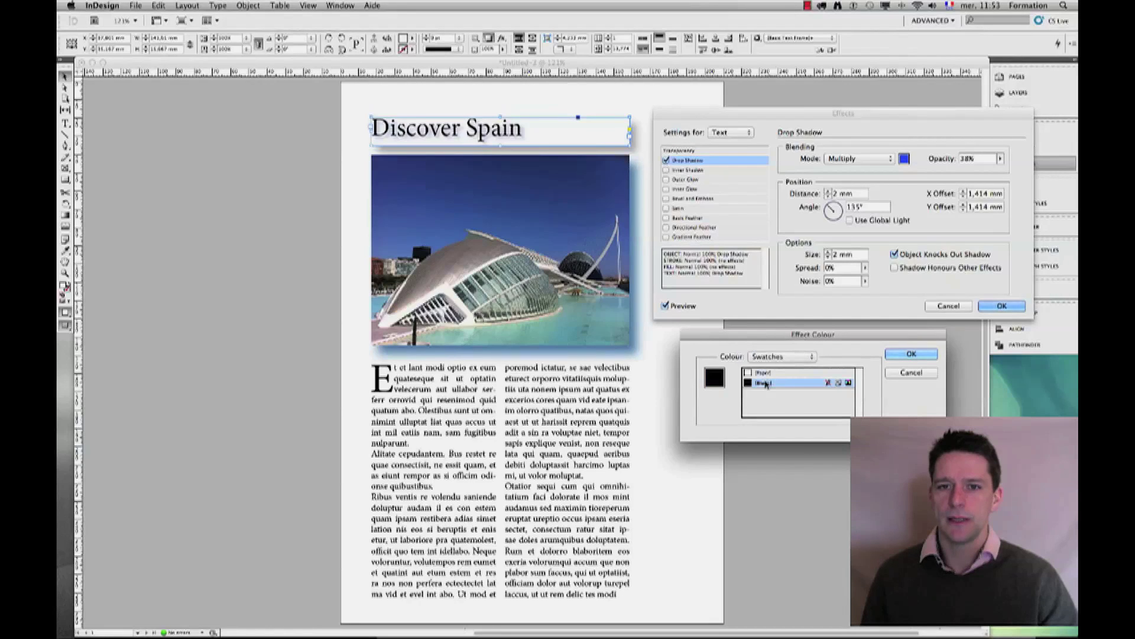
left_click(915, 354)
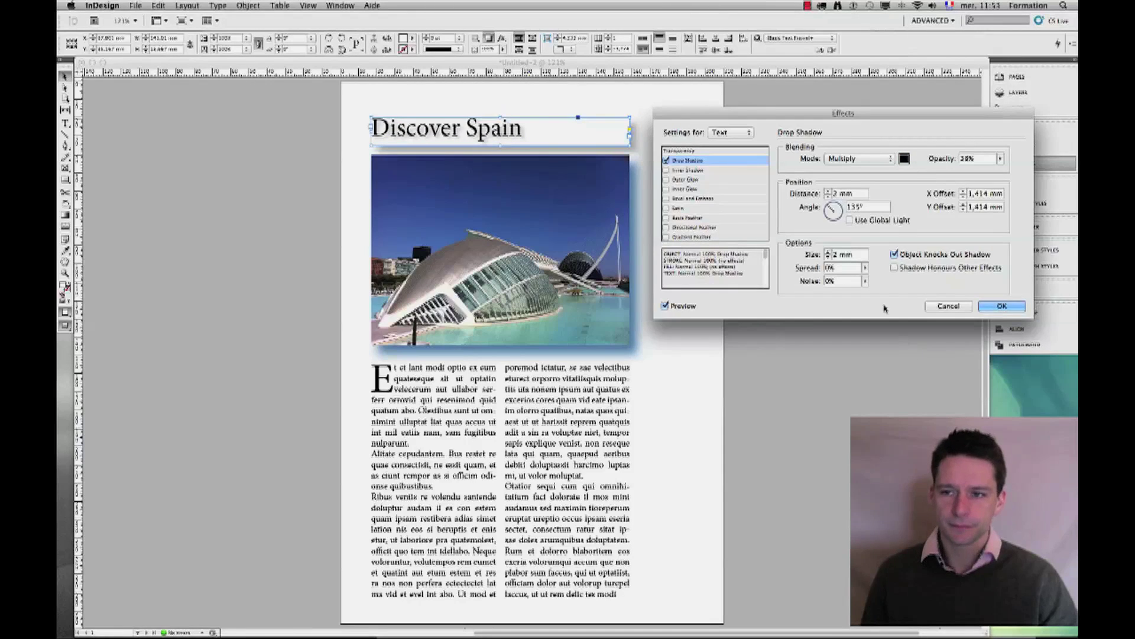
- Try 3 mm values, then settle the text shadow at 2 mm distance and 2 mm size
left_click(828, 191)
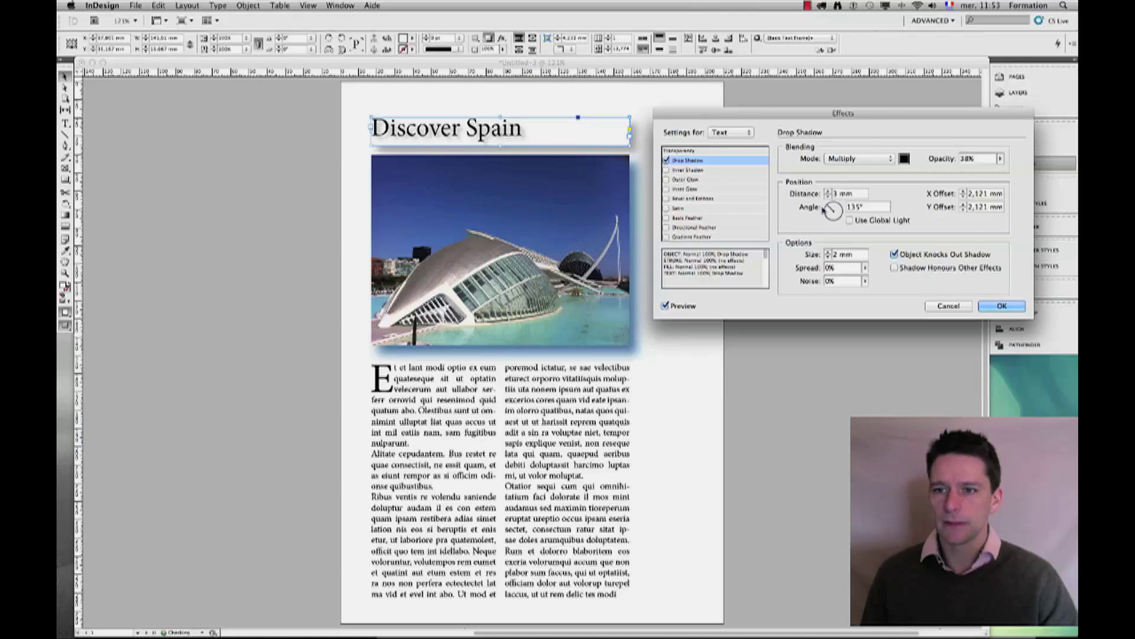
left_click(828, 252)
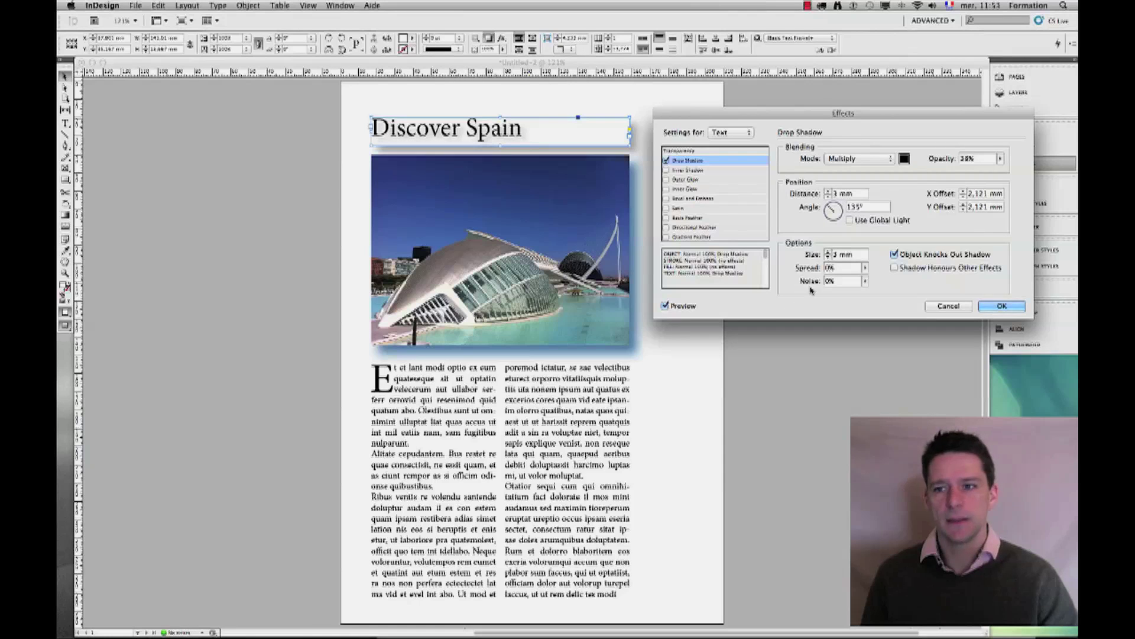
left_click(828, 257)
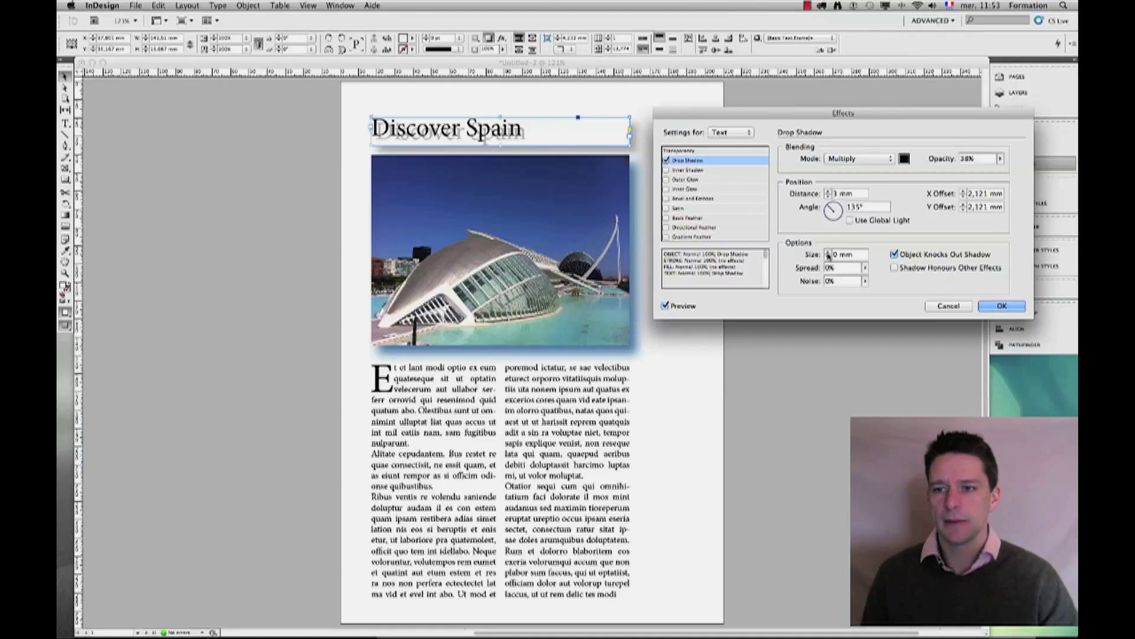
left_click(827, 252)
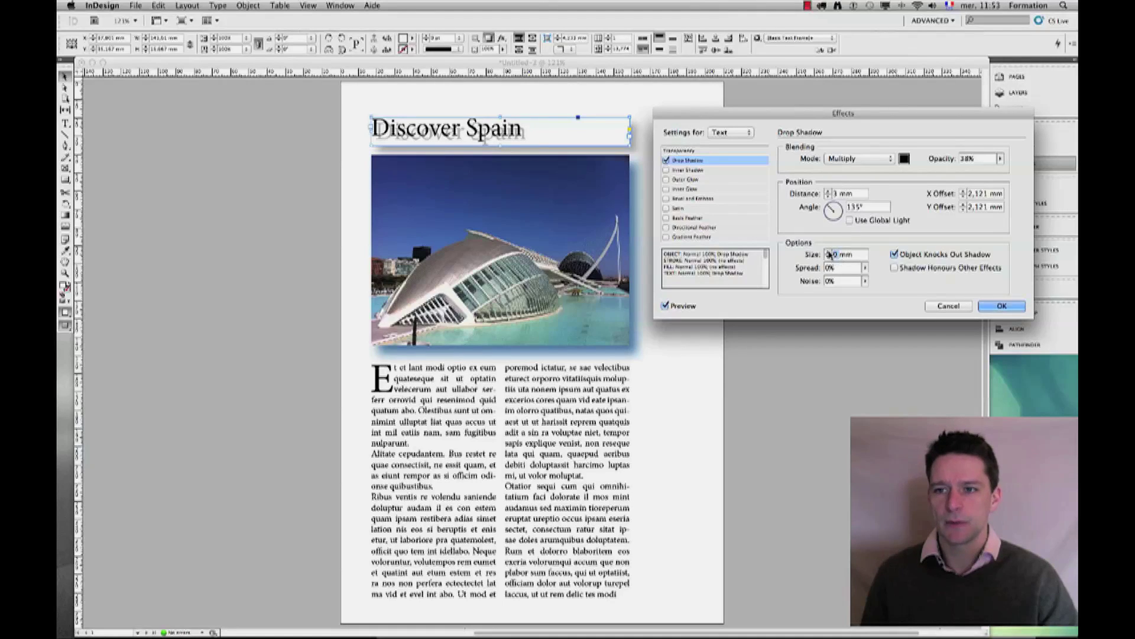
left_click(828, 252)
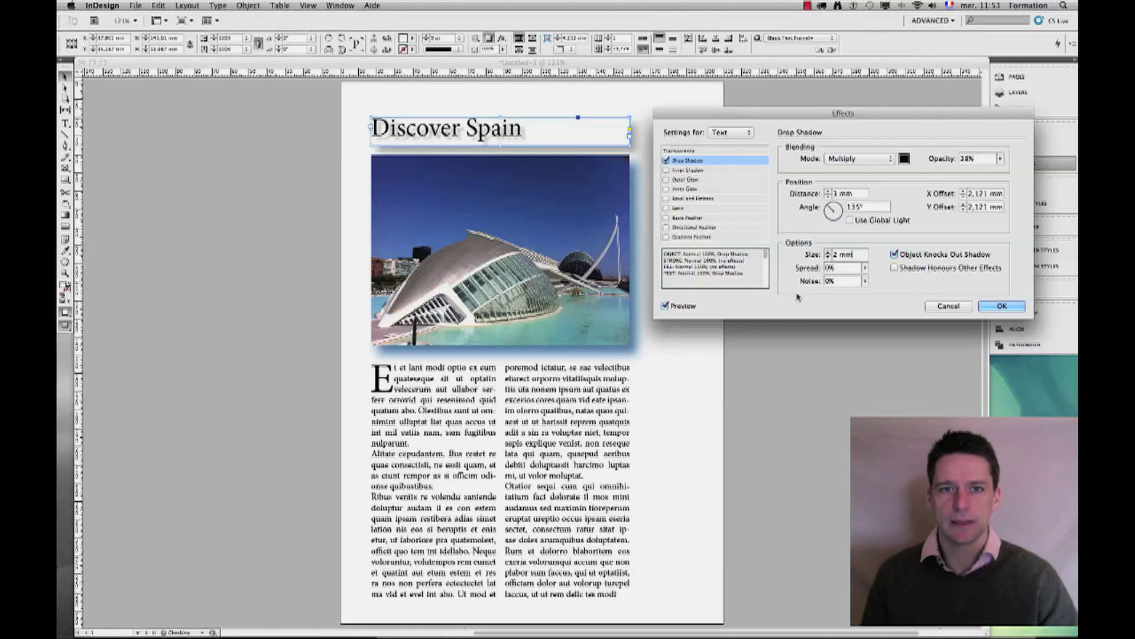
left_click(829, 196)
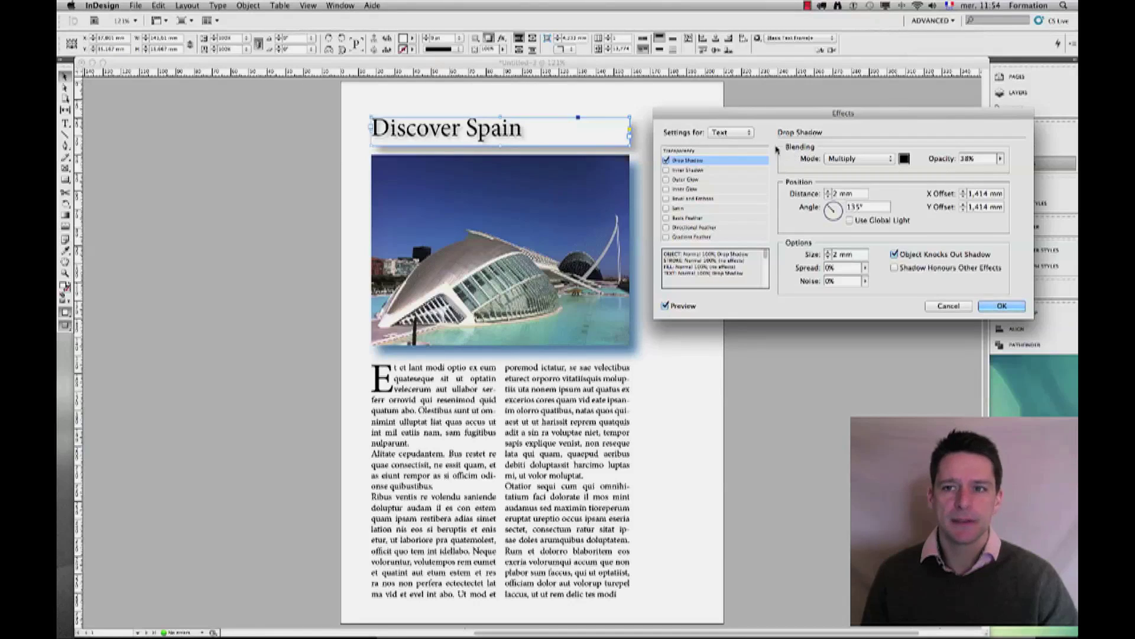
- Confirm the effect settings stay on Text and nudge the Effects dialog aside
left_click(730, 136)
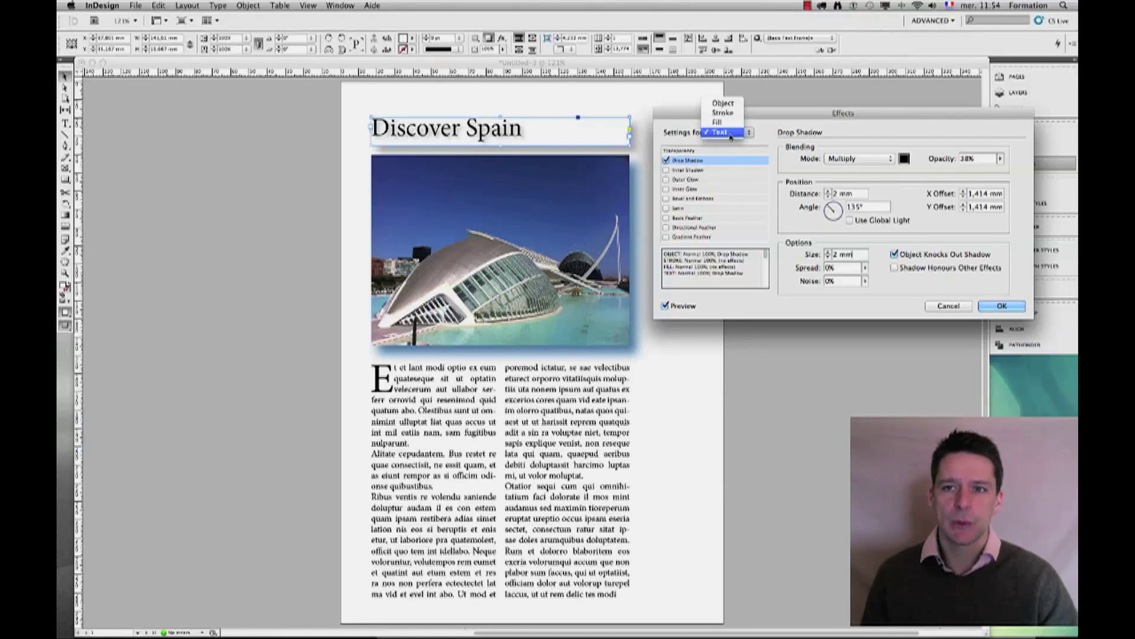
left_click(766, 128)
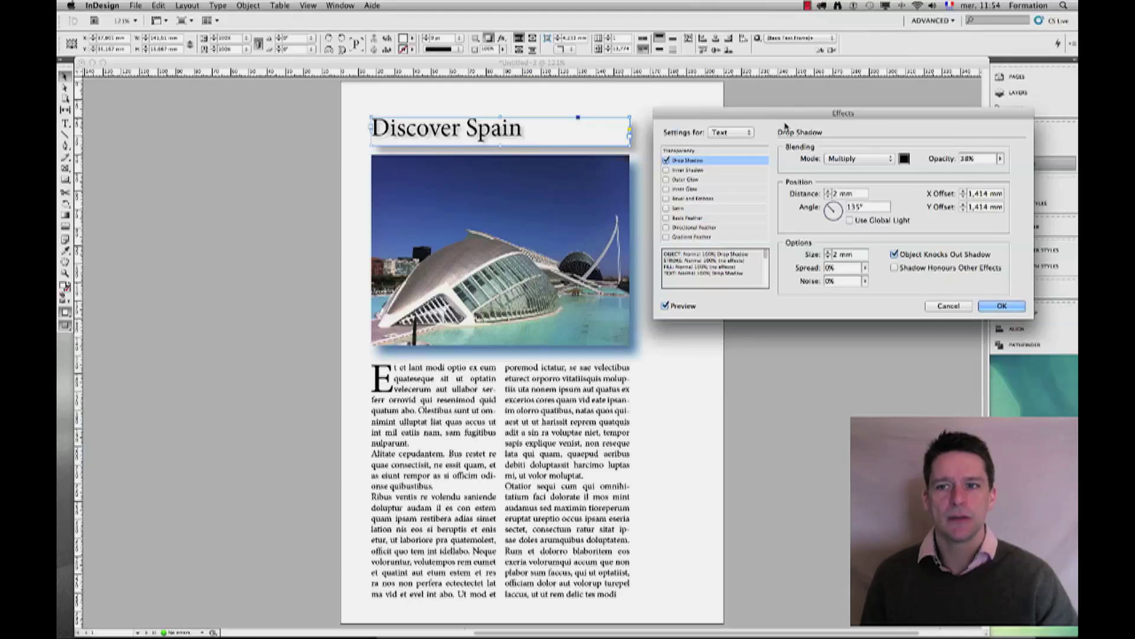
left_click_drag(797, 117, 814, 125)
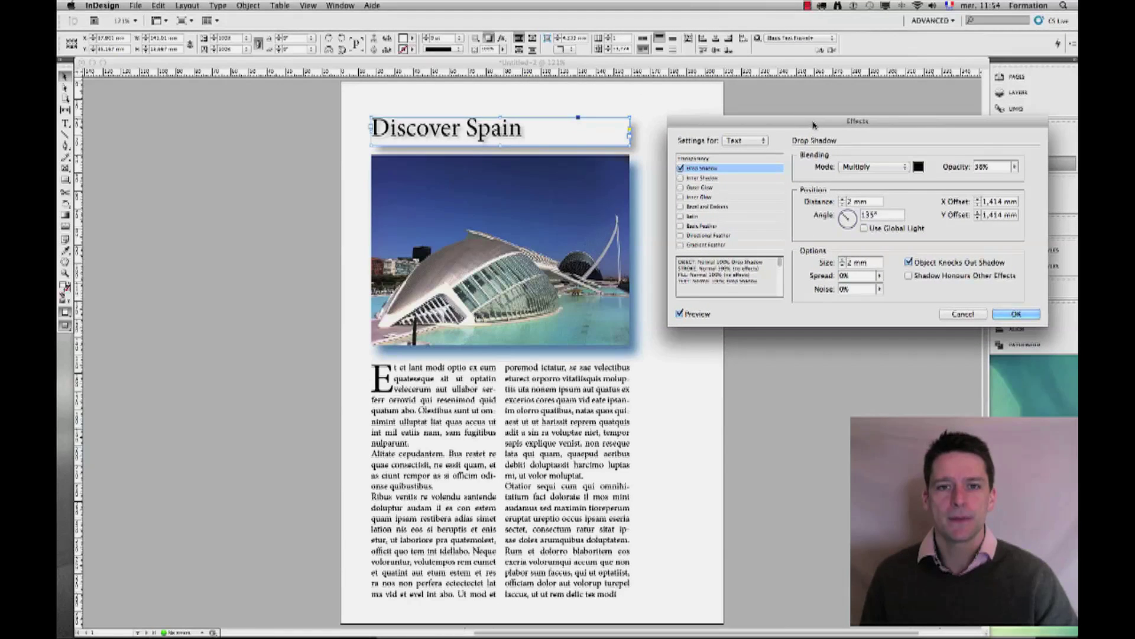